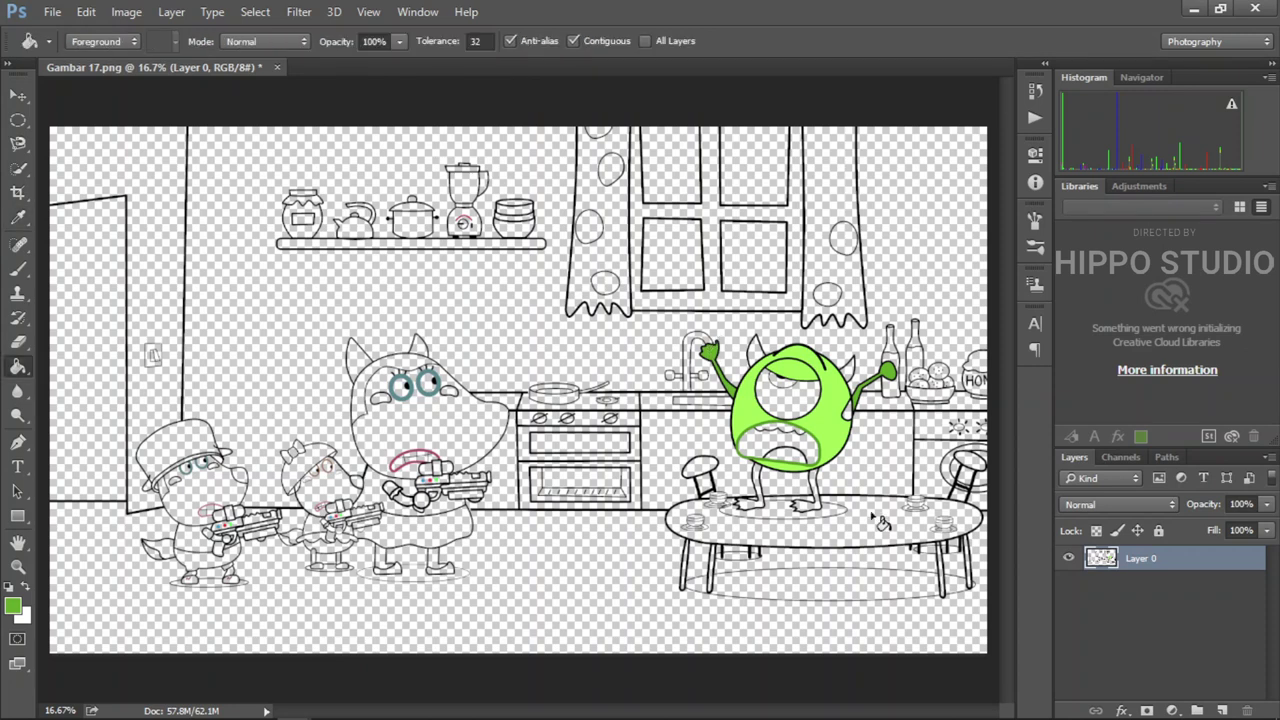
Fill the one-eyed monster's legs with dark green and its two horns with red.
click(808, 488)
click(760, 485)
alt+click(415, 462)
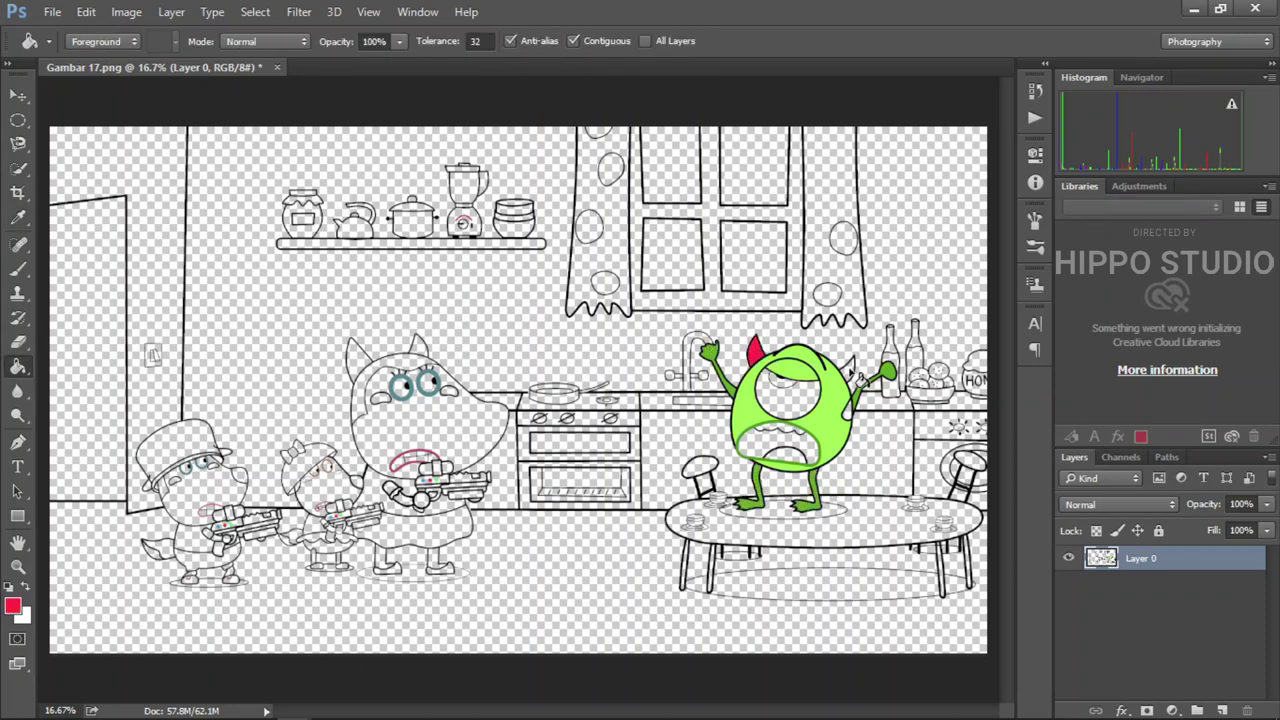
alt+click(898, 368)
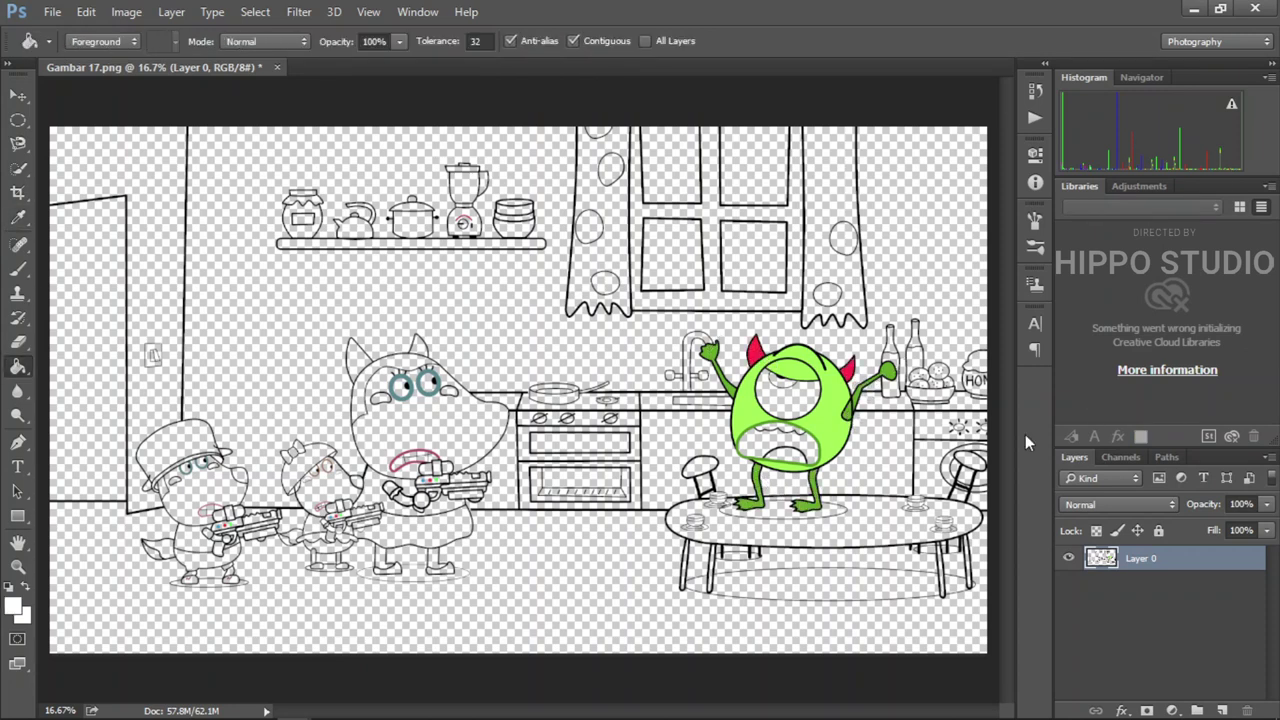
Fill the monster's large eyeball with white and its iris with blue.
click(790, 395)
alt+click(402, 388)
click(787, 388)
Colour the inside of the monster's mouth dark red, its tongue red and its teeth white.
alt+click(413, 462)
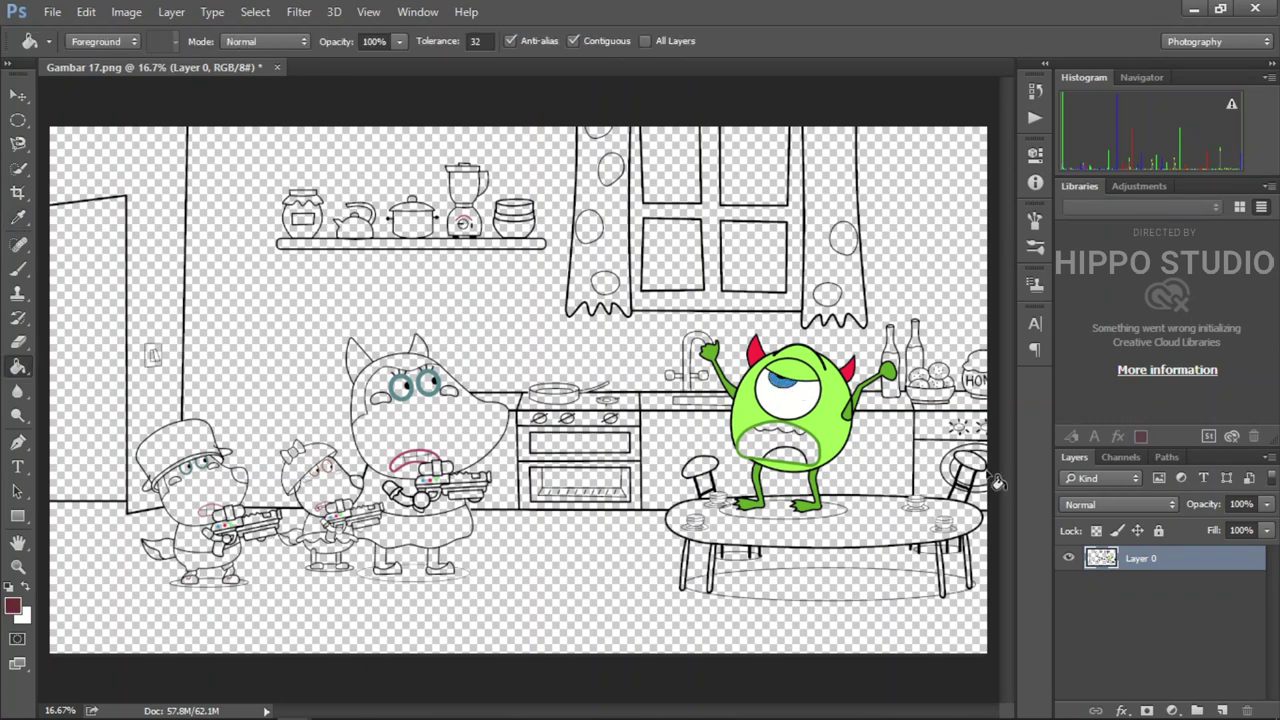
click(785, 445)
alt+click(757, 352)
click(790, 456)
alt+click(790, 390)
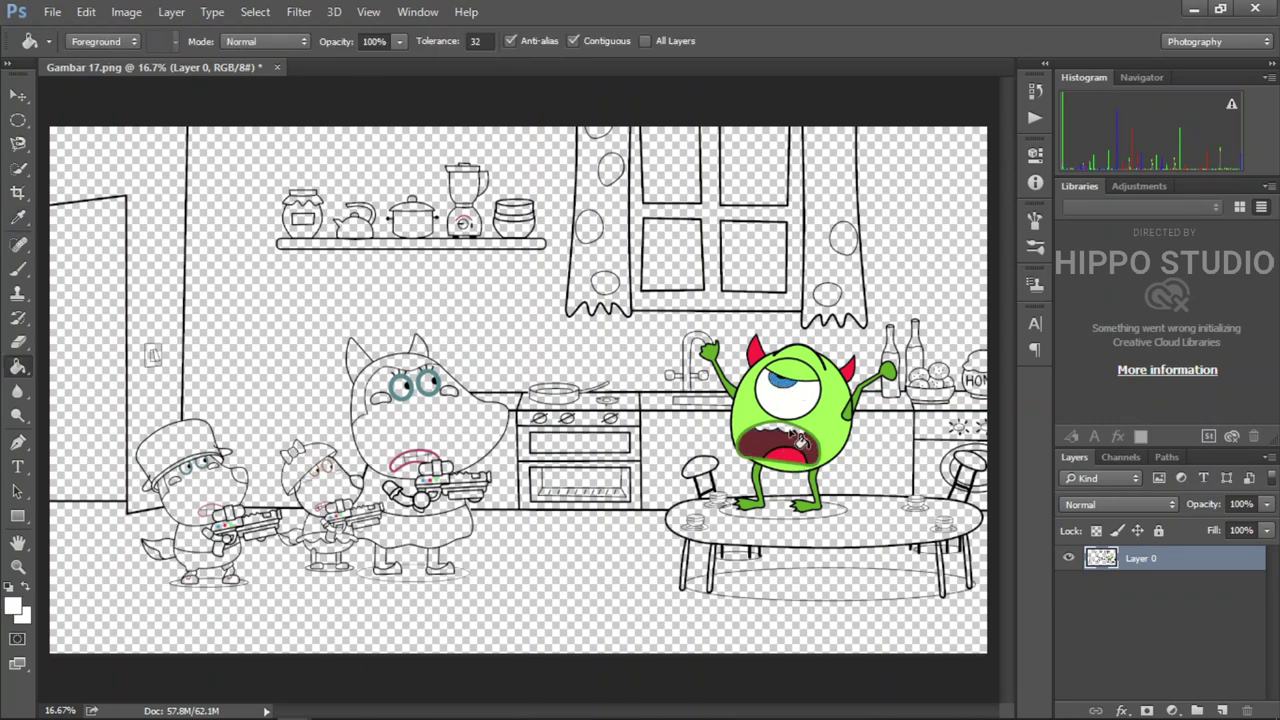
Fill the large wolf's face with cream and her ears, hair and legs with gray.
click(440, 420)
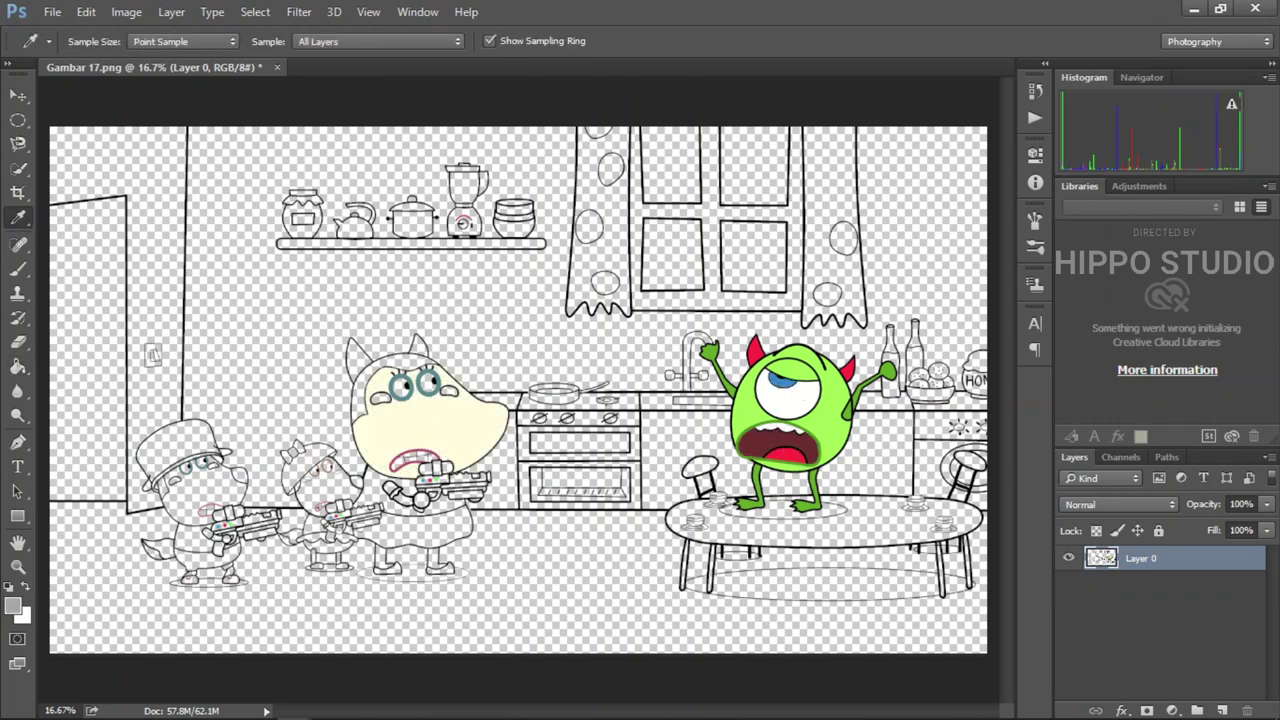
alt+click(360, 356)
click(358, 357)
click(421, 351)
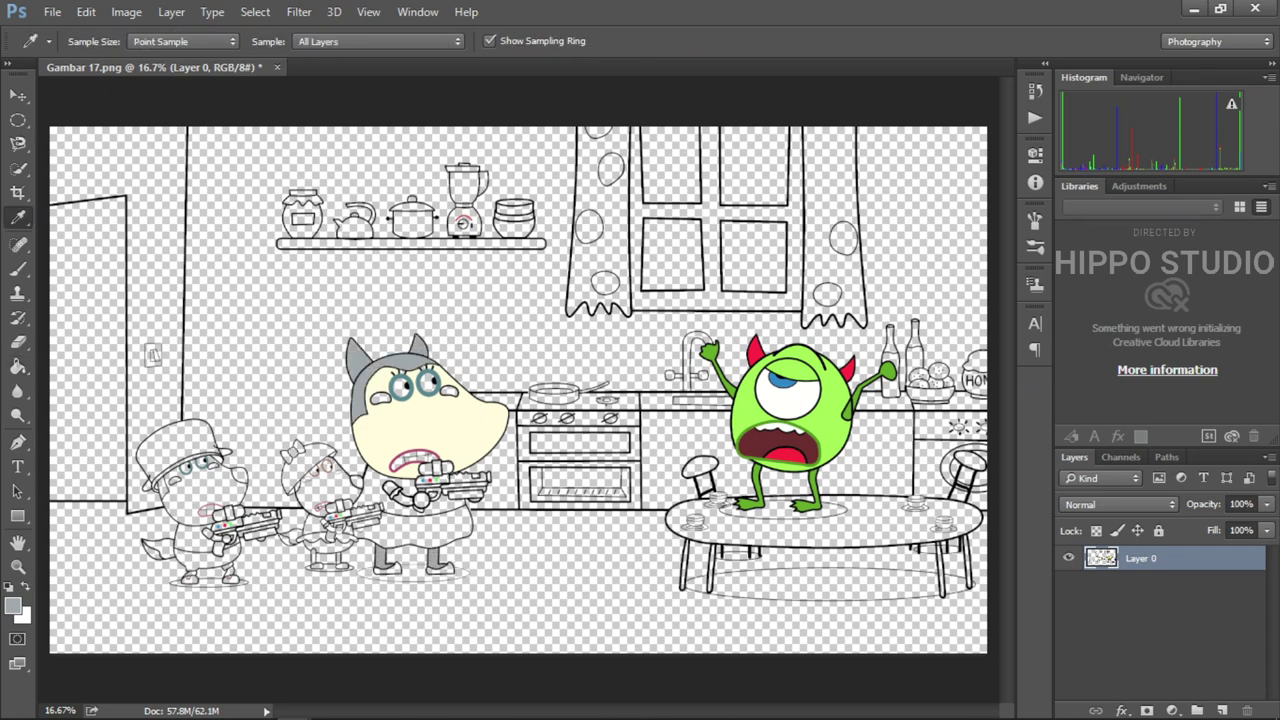
Fill the large wolf's shoes with dark purple and both parts of her dress with purple.
alt+click(300, 632)
click(390, 570)
click(441, 569)
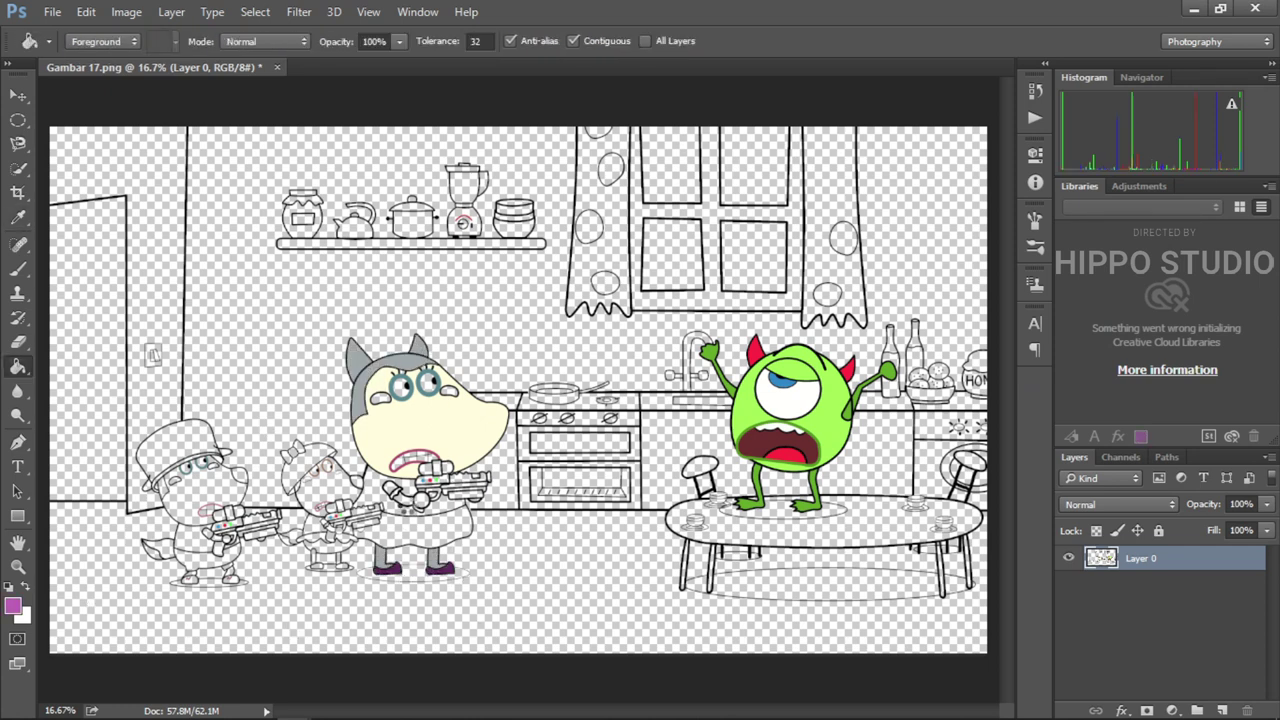
click(412, 508)
click(427, 539)
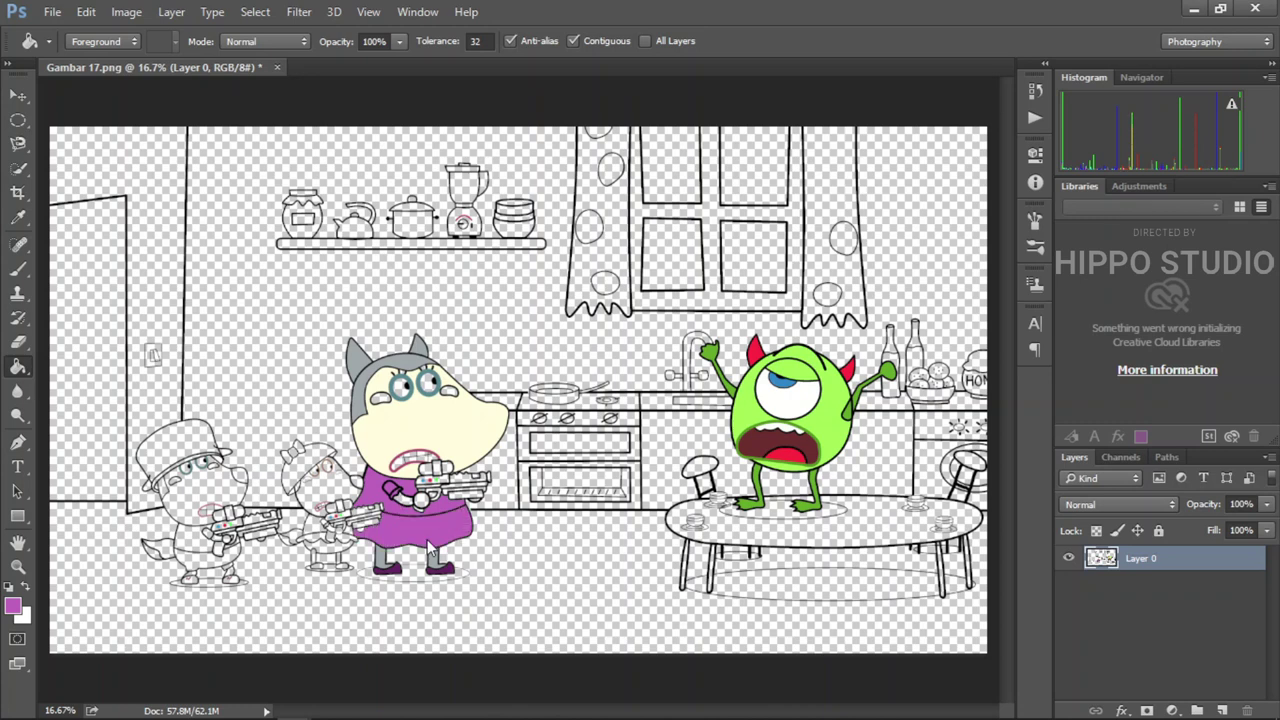
Colour the large wolf's cheeks pink and her eyes and teeth white.
alt+click(727, 418)
click(388, 408)
alt+click(428, 387)
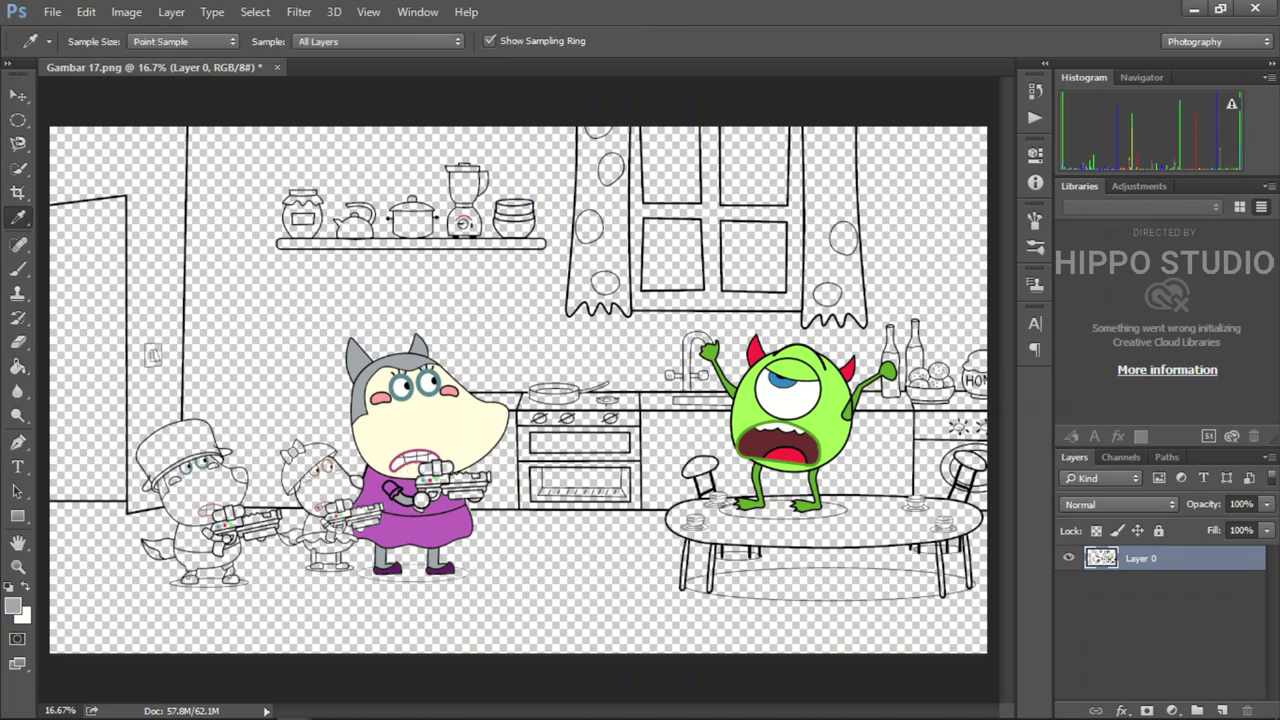
Colour the large wolf's arm gray and hand cream, and the tank of her toy gun dark green.
alt+click(440, 518)
key(alt)
alt+click(452, 478)
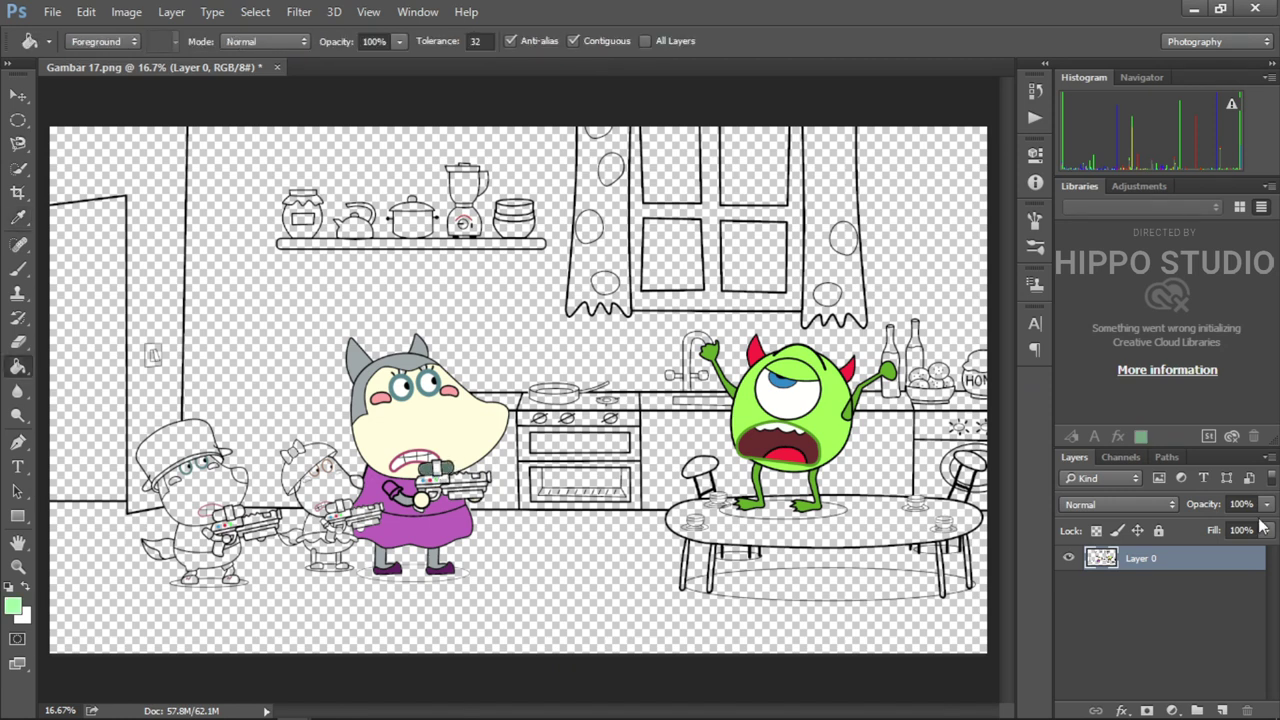
Colour the large wolf's toy gun with a blue barrel, green accents and a yellow body and grip.
alt+click(478, 497)
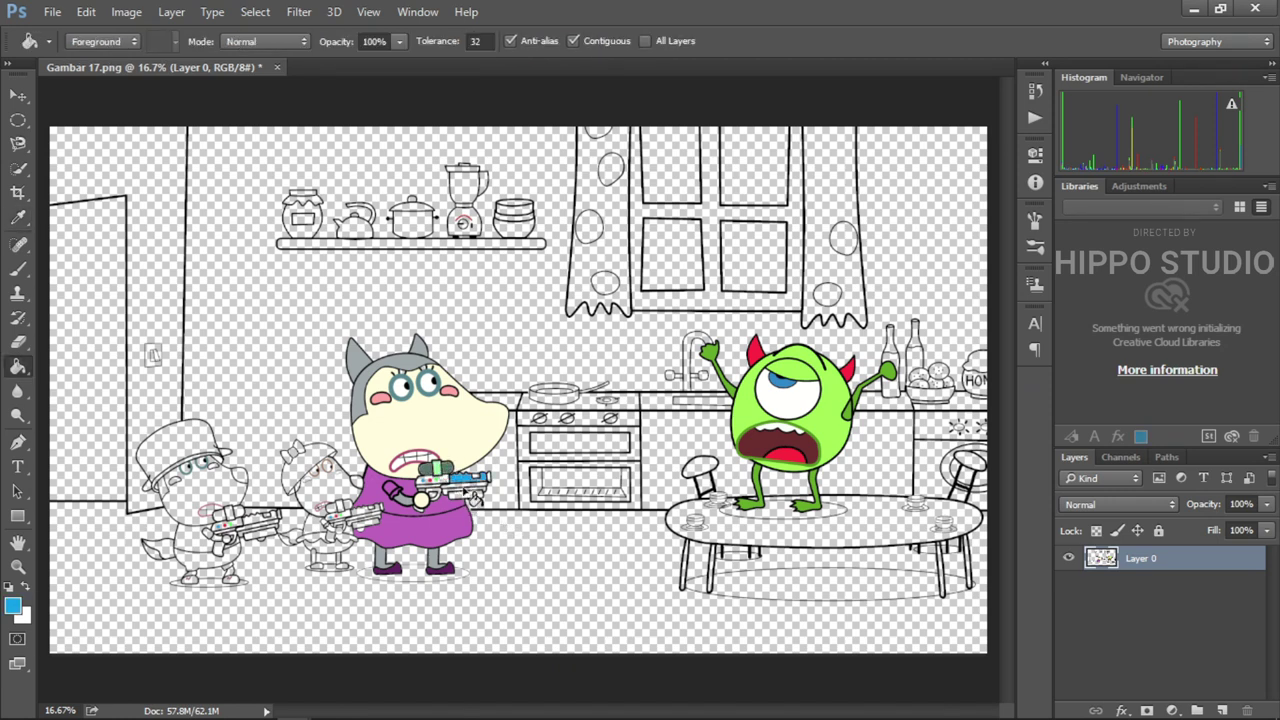
click(478, 494)
key(alt)
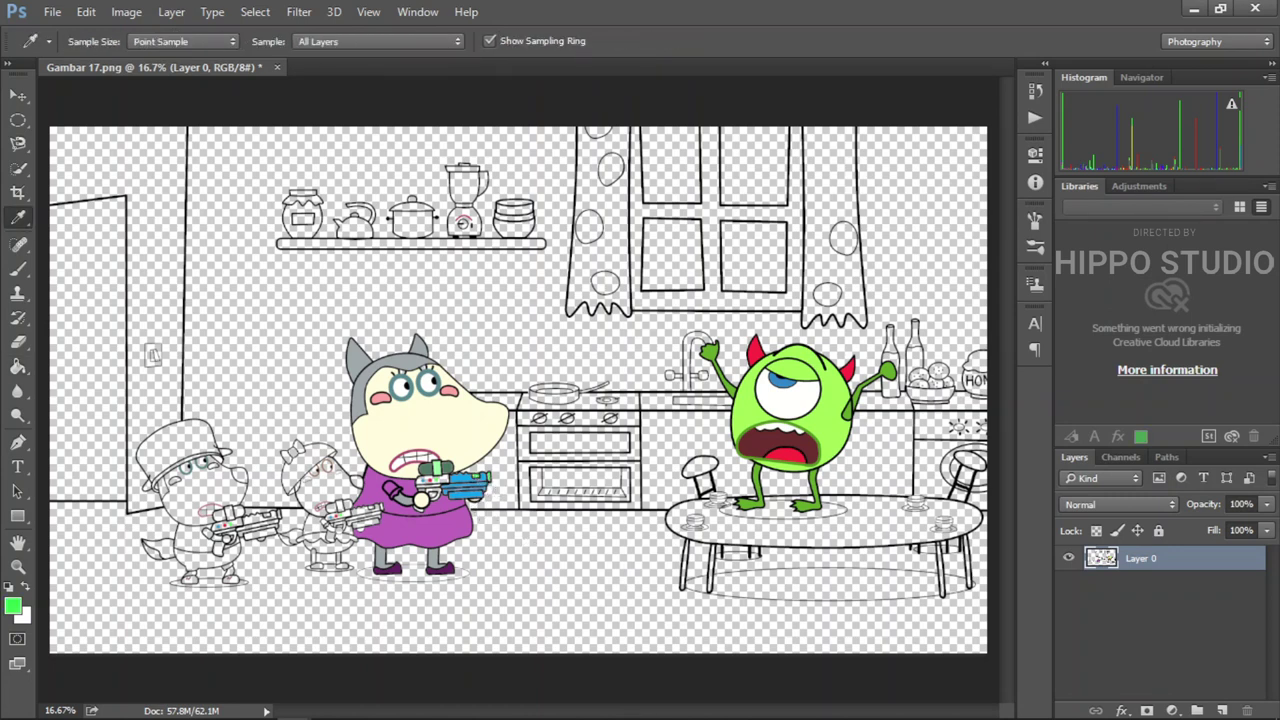
alt+click(425, 497)
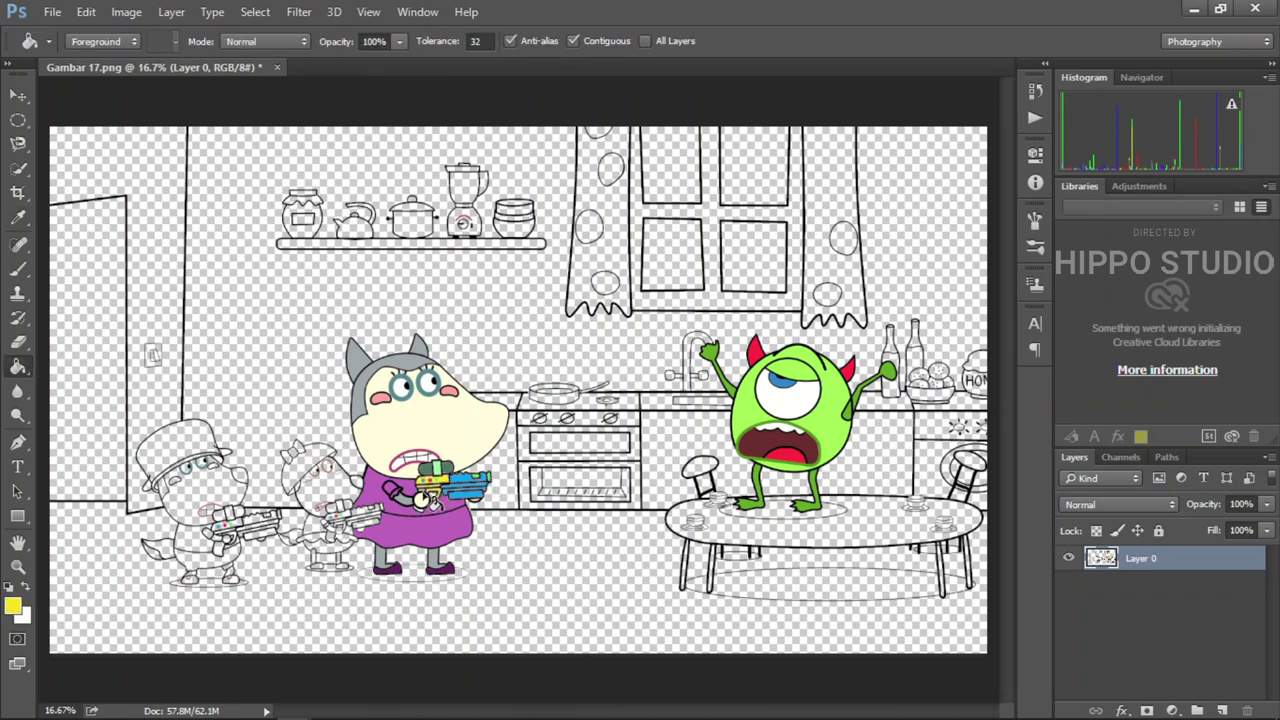
alt+click(447, 520)
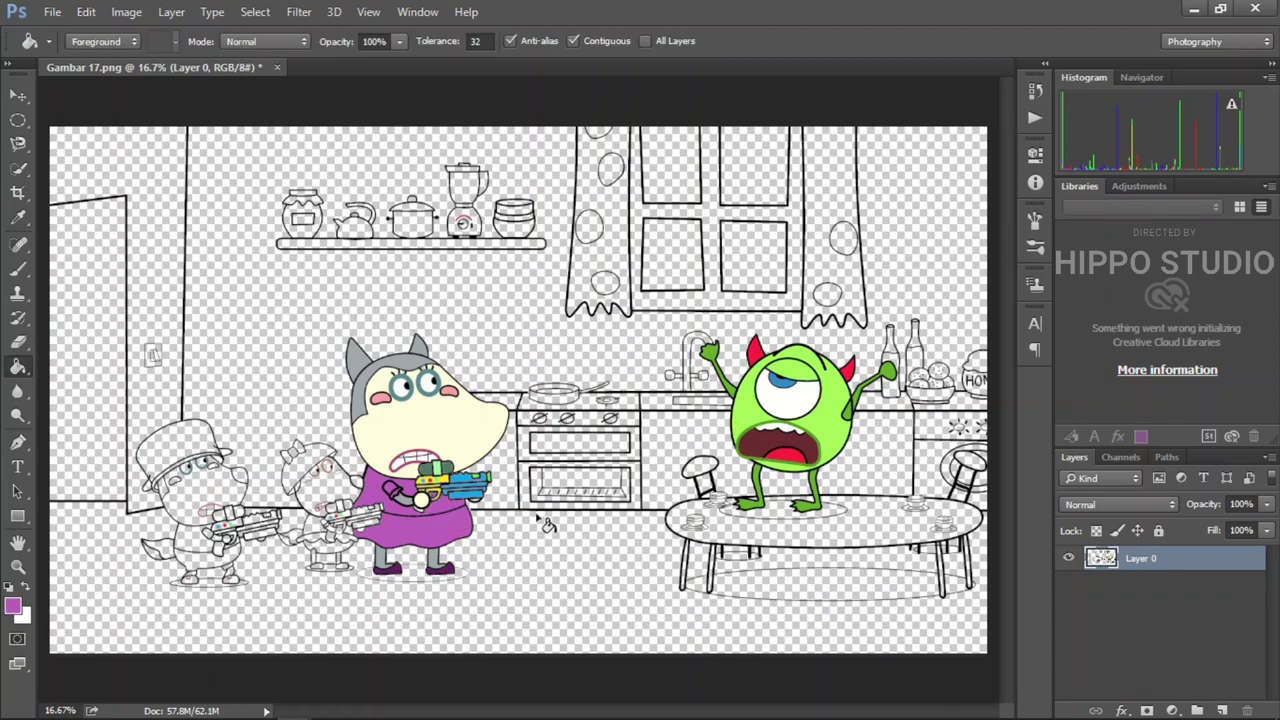
alt+click(430, 490)
alt+click(446, 566)
Fill the small girl wolf's face with cream and both of her cheeks with pink.
scroll(485, 465, up, 2)
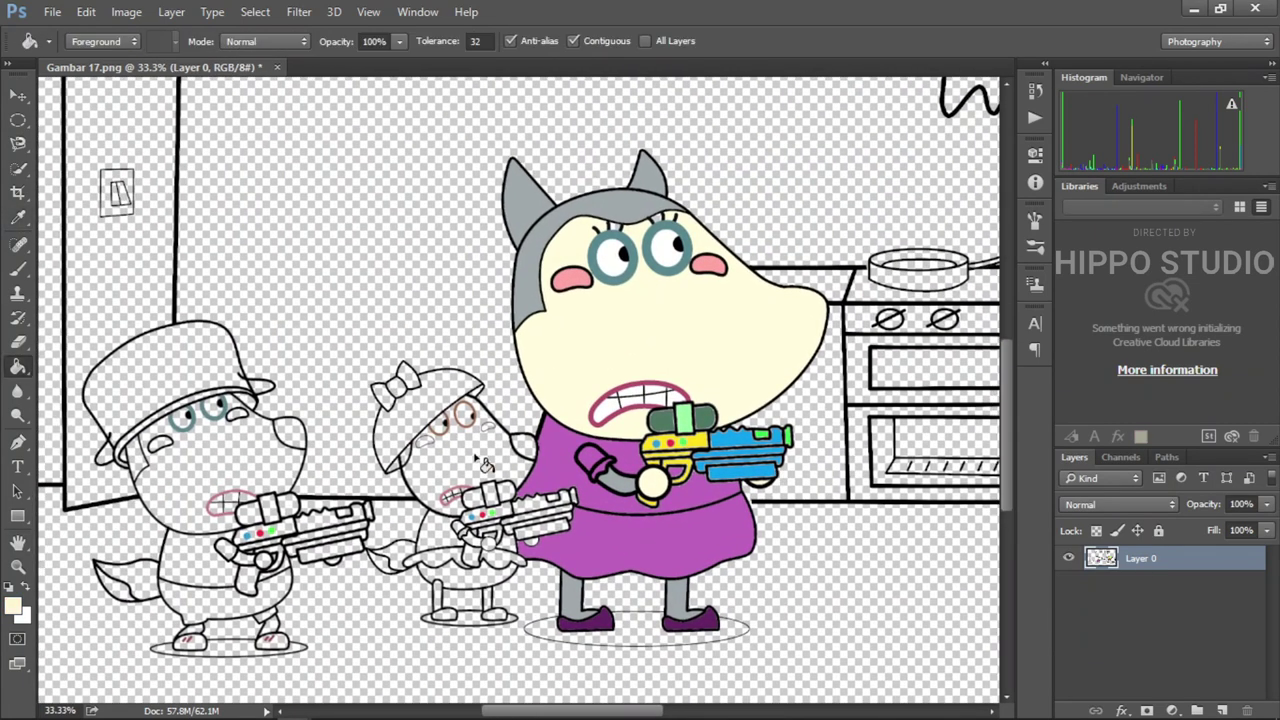
click(485, 465)
alt+click(568, 275)
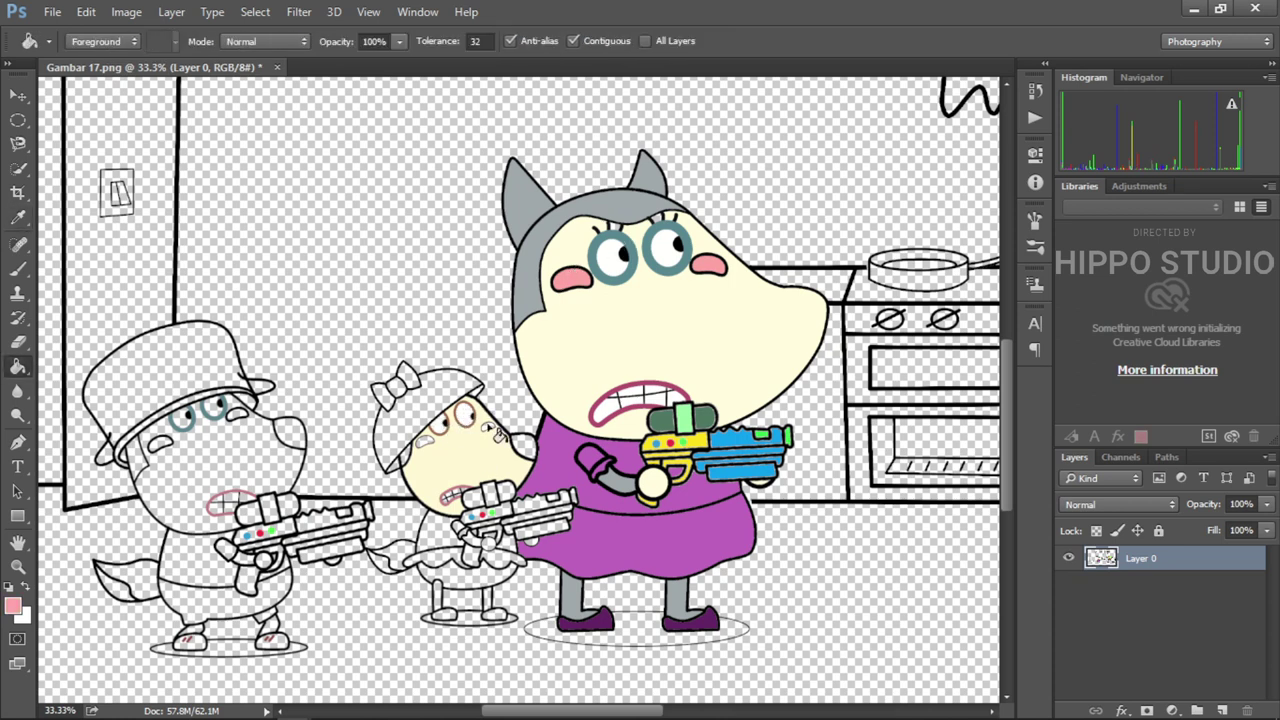
click(497, 433)
click(430, 445)
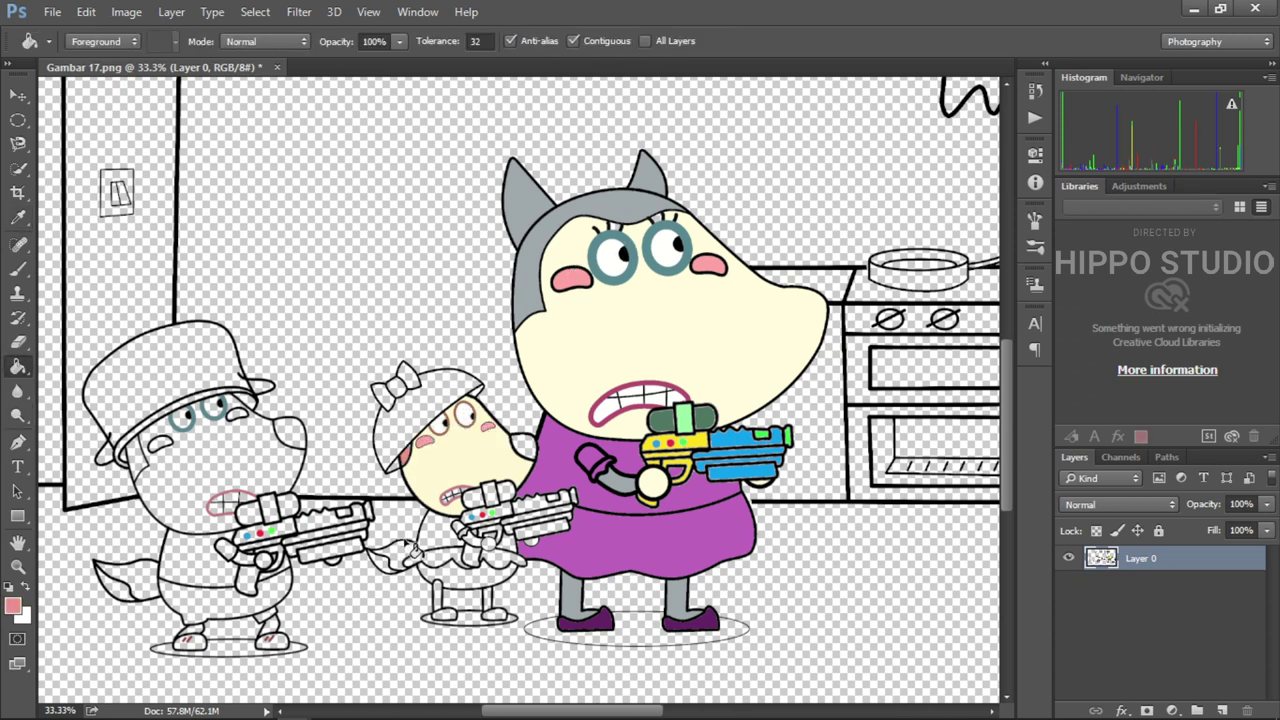
Fill the girl wolf's ear area, tail and both legs with orange-brown.
alt+click(408, 460)
click(398, 557)
click(439, 599)
click(489, 602)
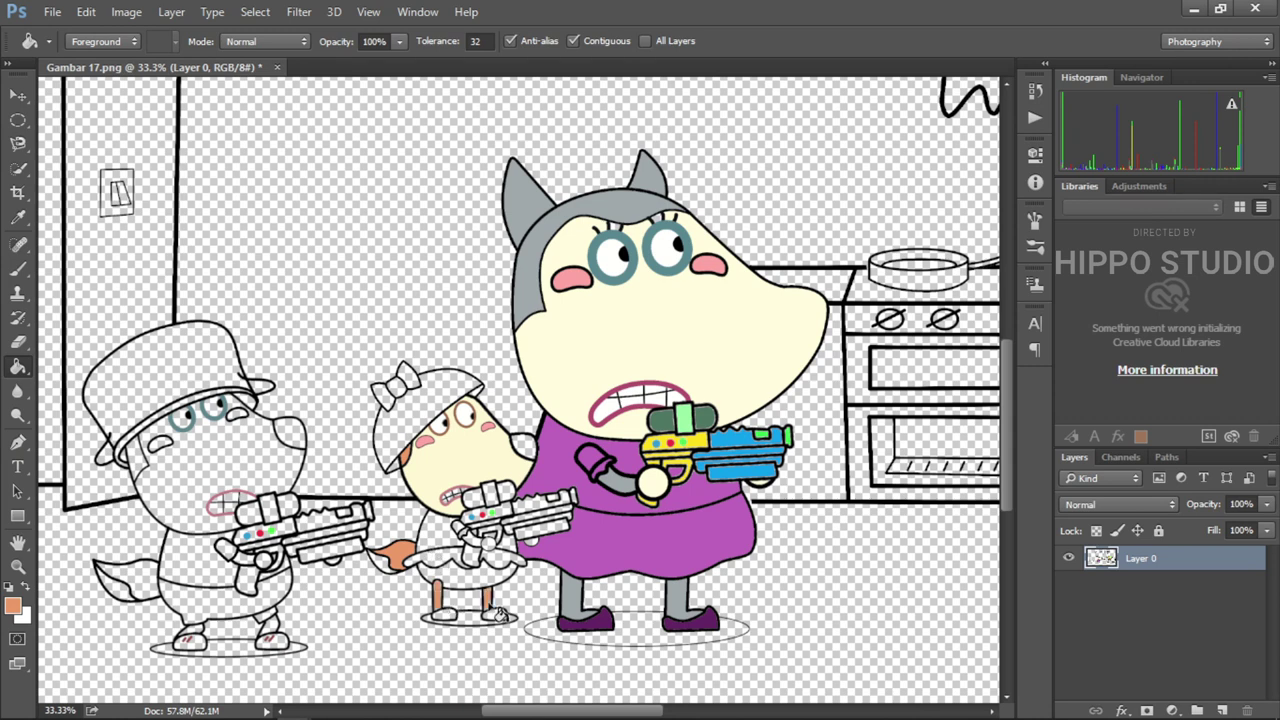
Colour the girl wolf's nose dark brown and her eyes and teeth white.
key(alt)
click(526, 445)
alt+click(465, 411)
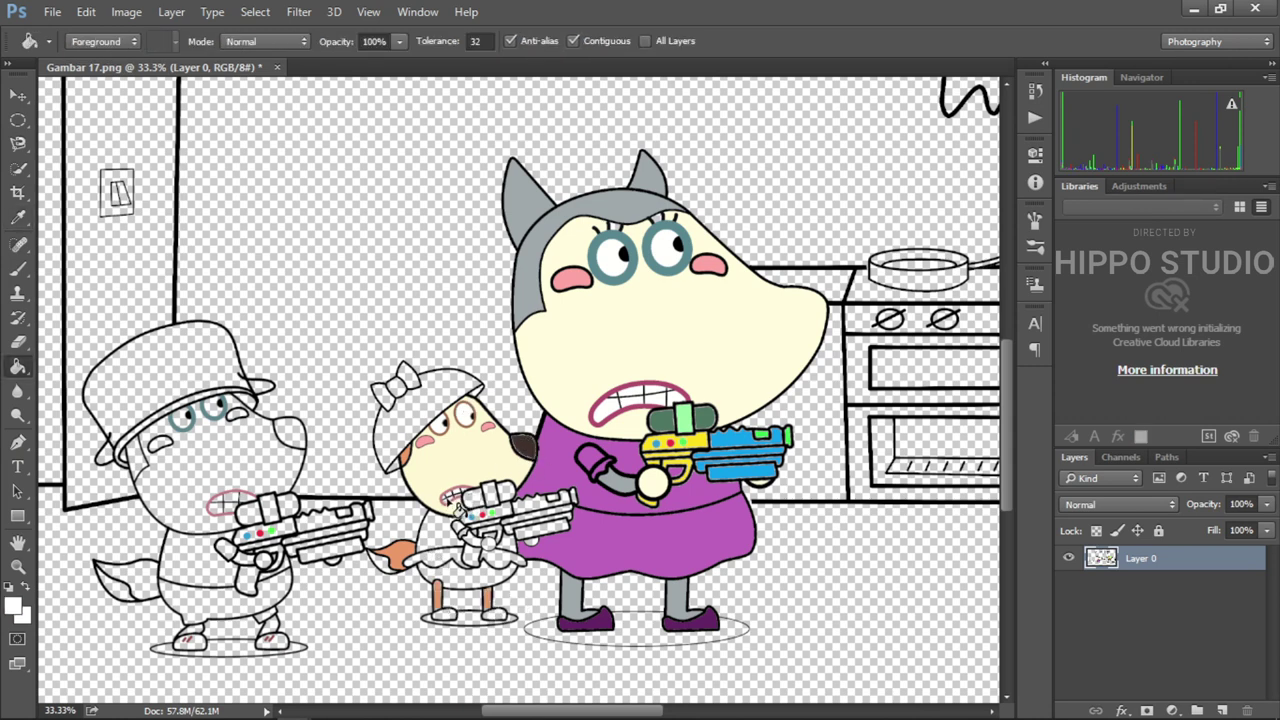
Fill the girl wolf's hat with grayish blue and both loops of its bow with pink.
alt+click(420, 460)
click(412, 462)
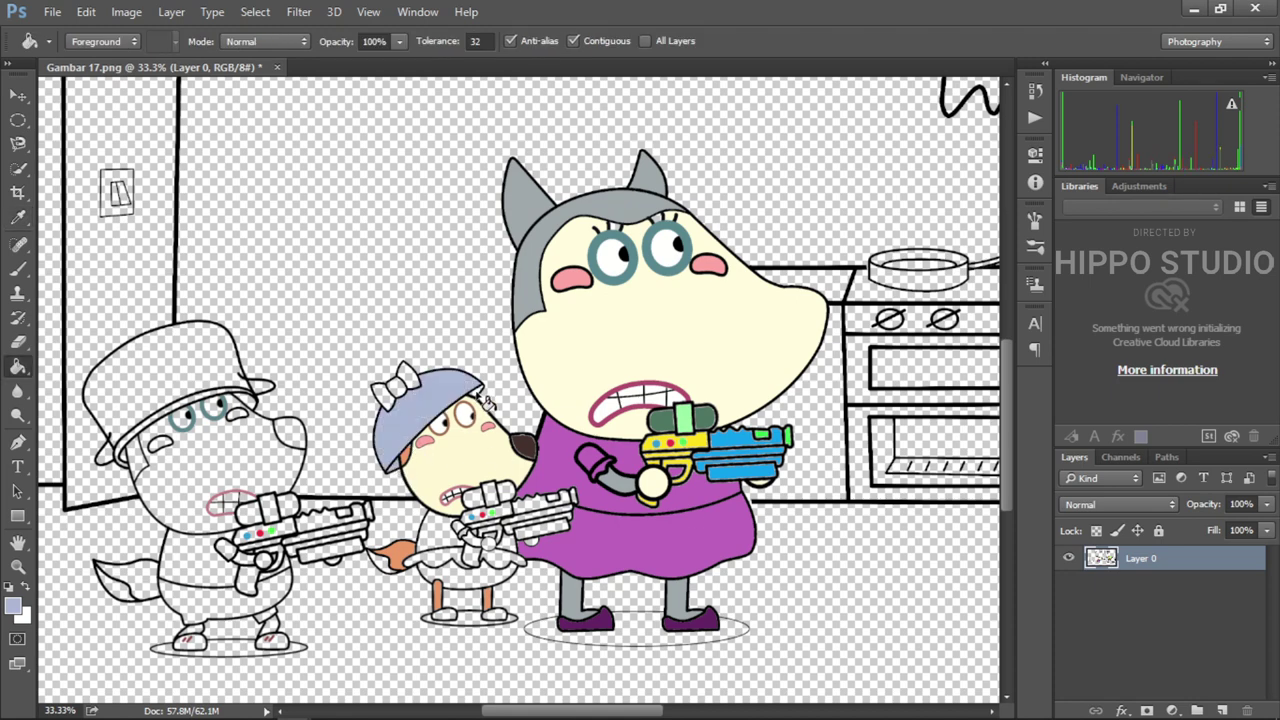
alt+click(570, 278)
click(412, 378)
click(386, 392)
Fill the girl wolf's dress and its frill with pink, and the area below the frill and her shoes with white.
click(448, 549)
click(512, 558)
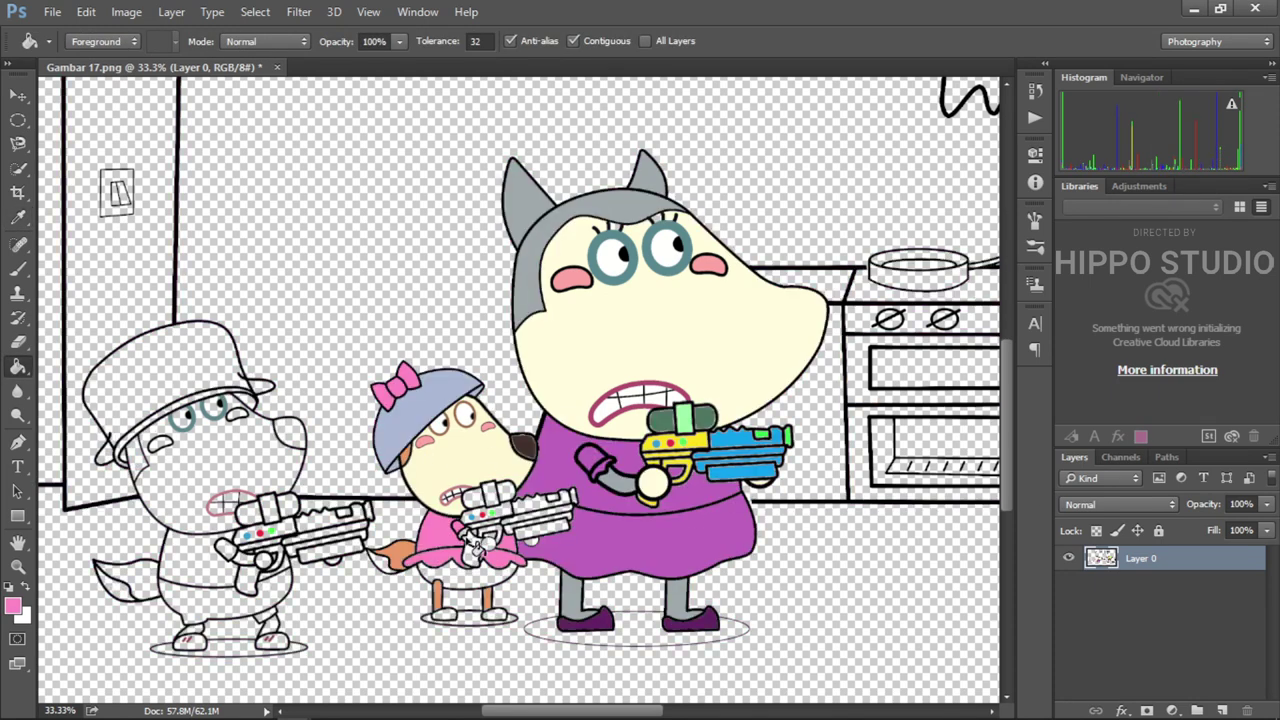
alt+click(470, 580)
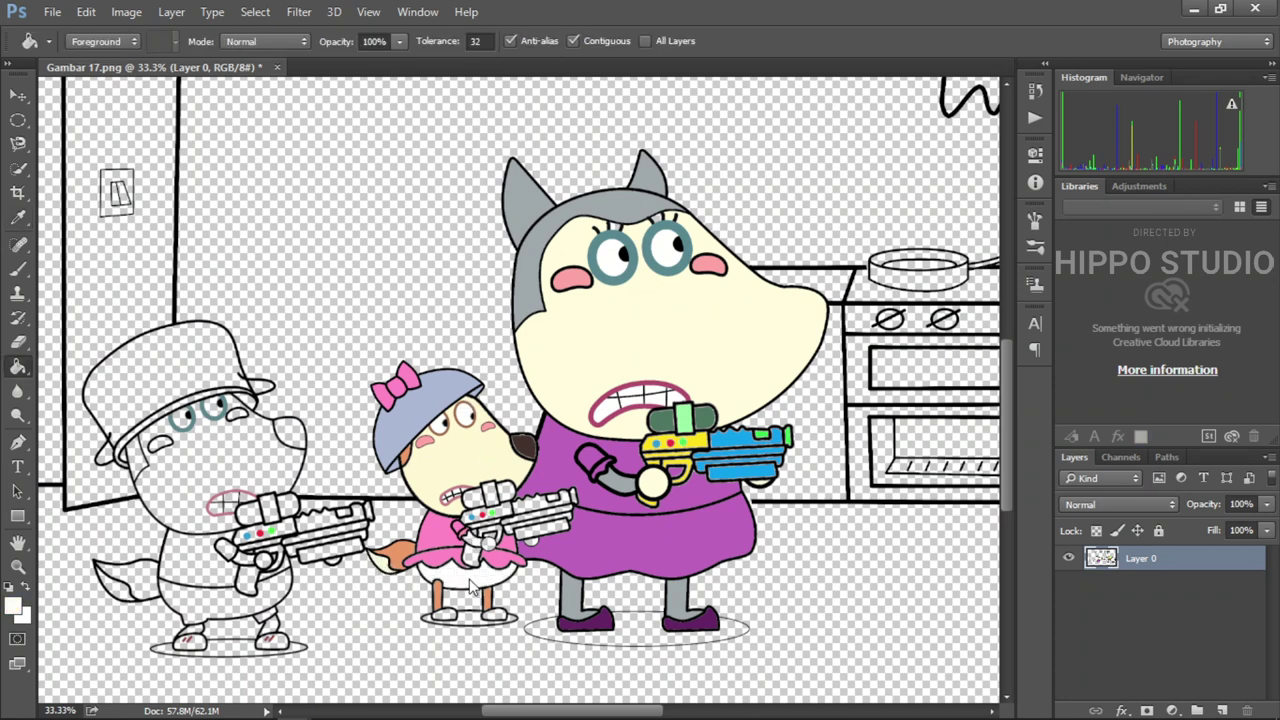
Colour the girl wolf's toy gun with a teal tank, a bright green band and a blue barrel, undoing the stray blue fill.
key(alt)
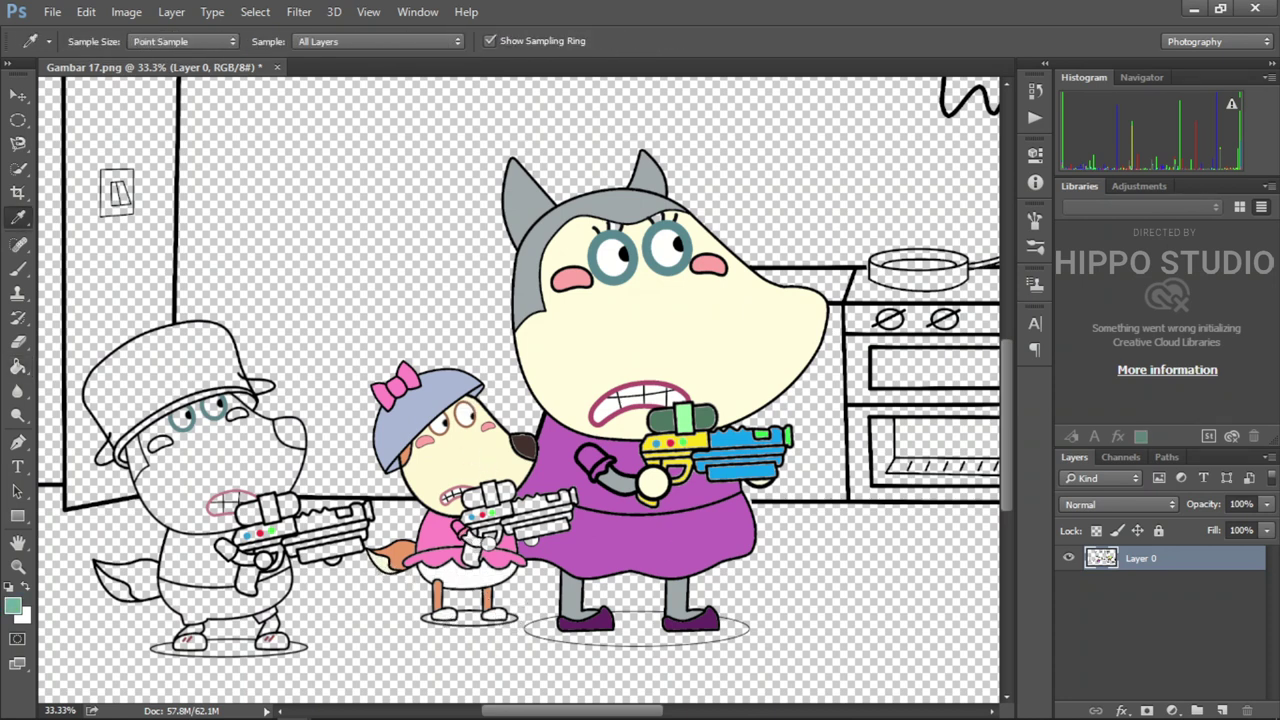
alt+click(507, 492)
key(alt)
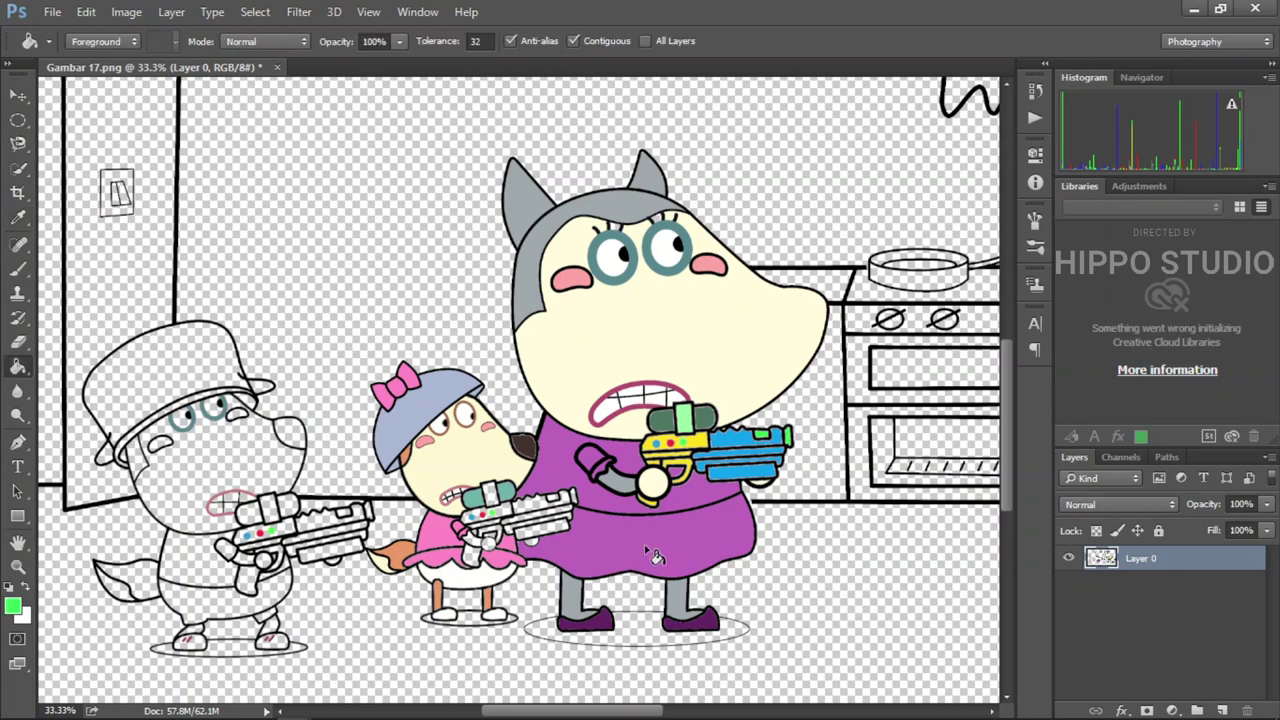
alt+click(770, 466)
click(540, 505)
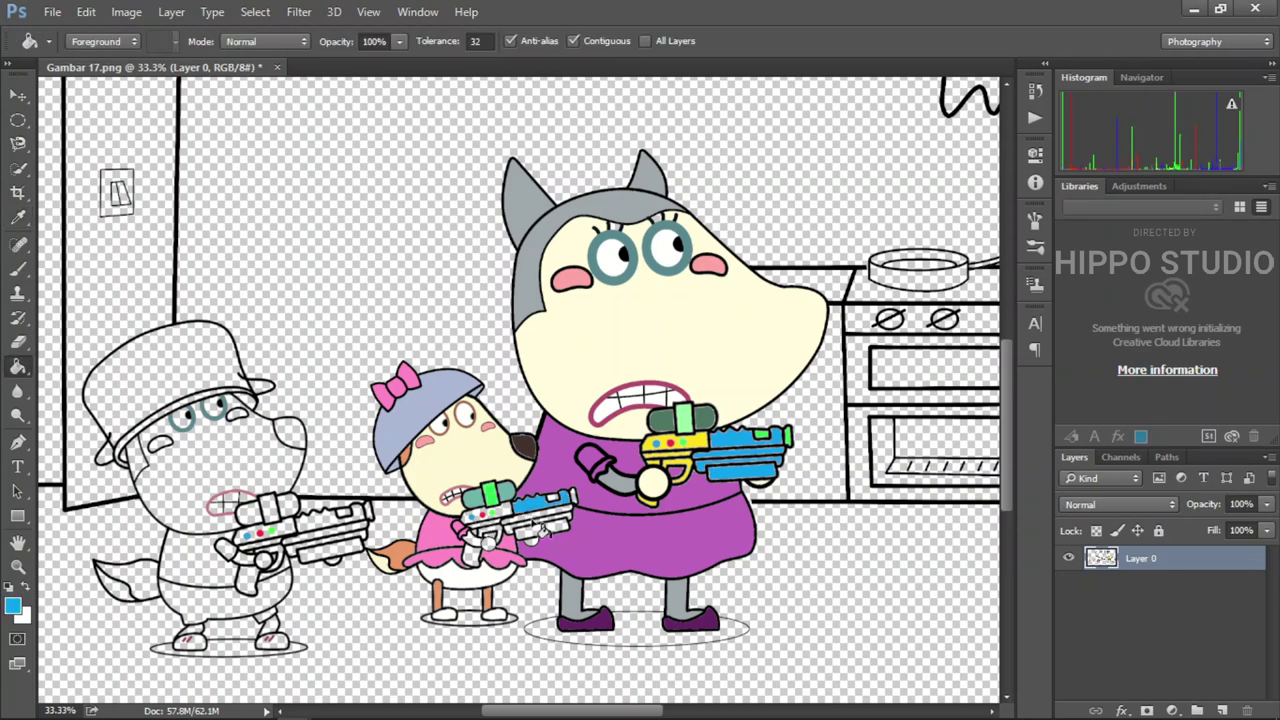
click(545, 526)
click(537, 527)
key(ctrl+z)
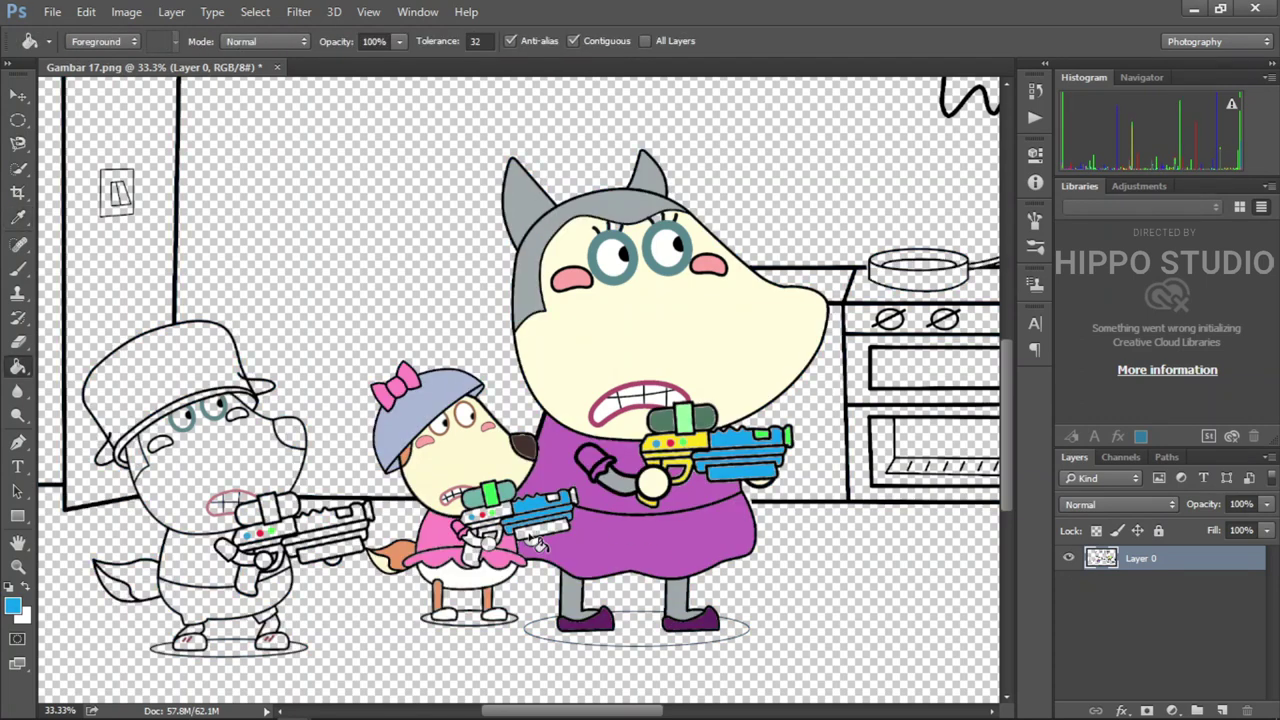
Fill the small barrel accents of the girl wolf's toy gun with bright green and undo the fill that spread over the outlines.
key(alt)
alt+click(765, 434)
click(584, 508)
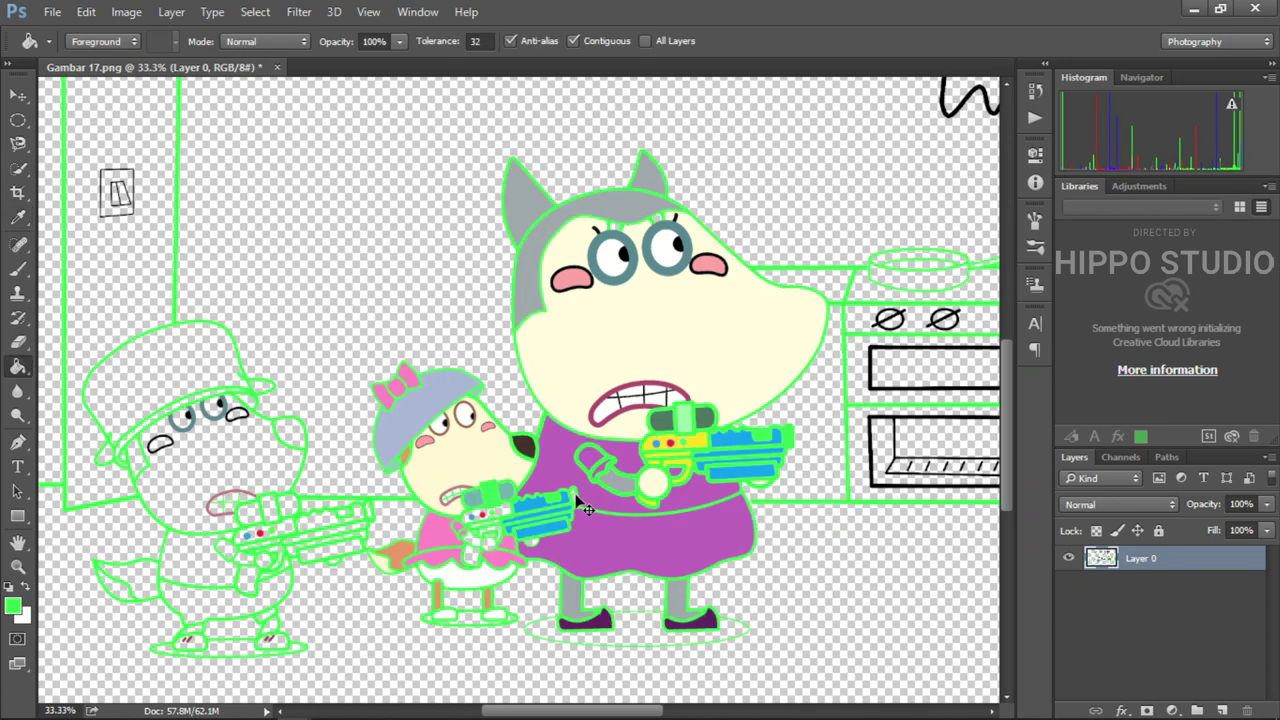
key(ctrl+z)
key(ctrl+y)
Fill the girl wolf's hand with cream and her toy gun's body and grip with yellow.
alt+click(713, 437)
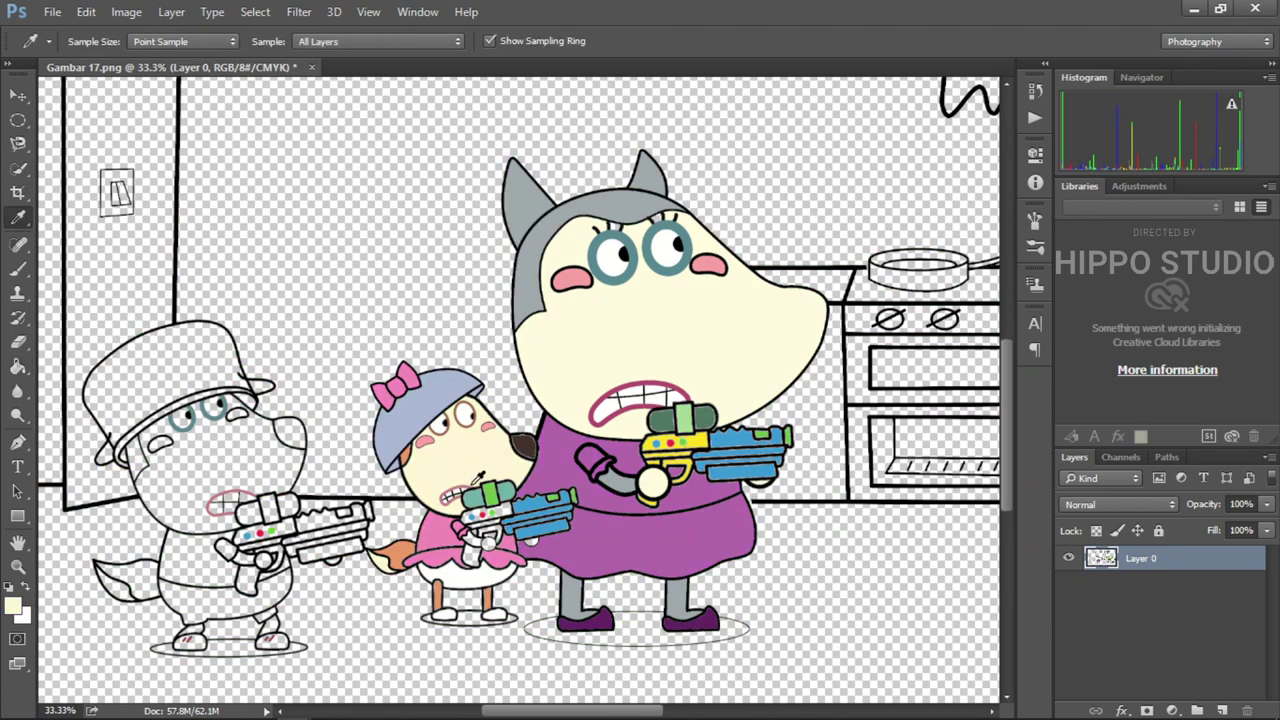
alt+click(653, 461)
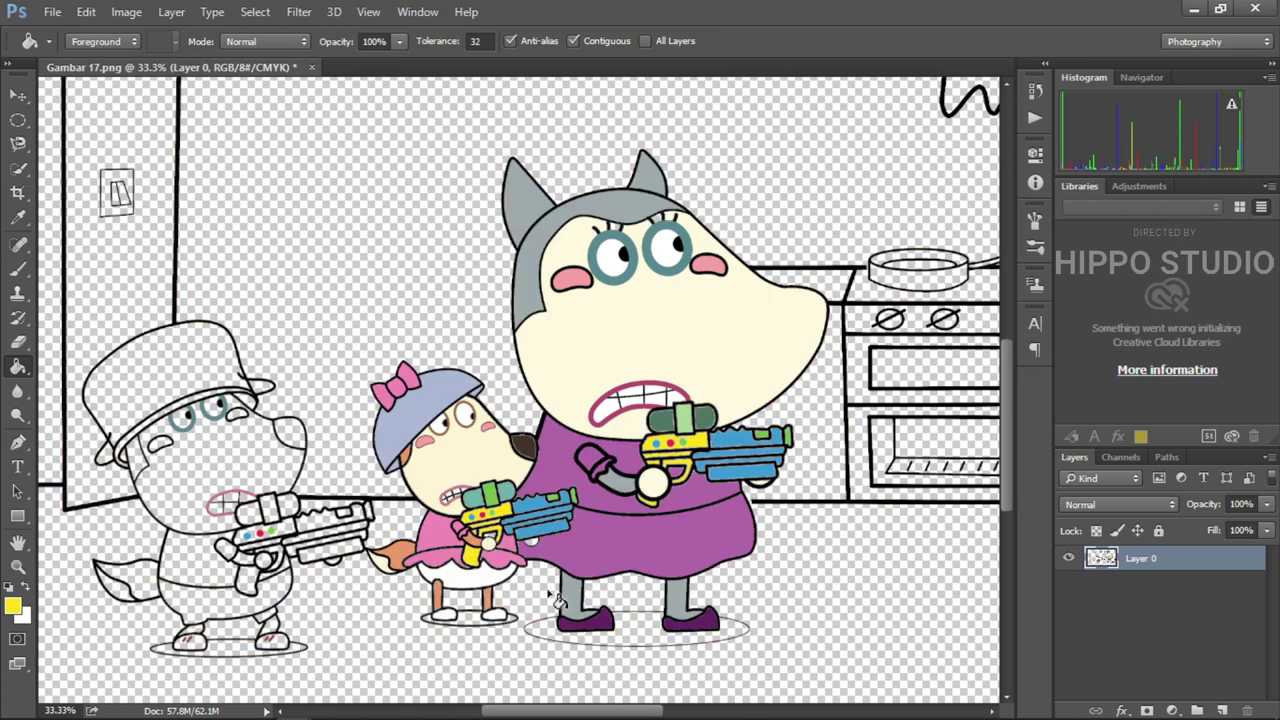
Fill the boy wolf's pot-shaped hat with the girl's grayish blue and his face with cream.
alt+click(430, 400)
click(190, 398)
alt+click(450, 440)
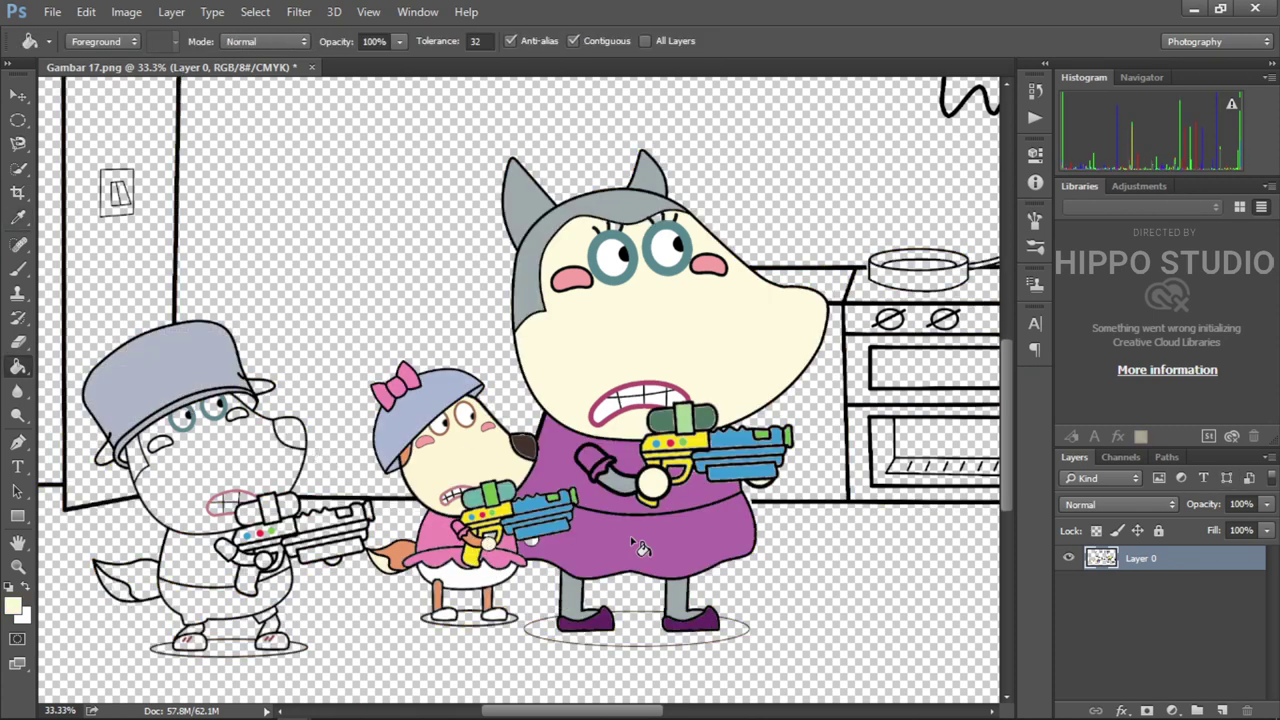
click(150, 455)
Fill the boy wolf's hair, tail and legs with the large wolf's gray.
alt+click(537, 274)
click(140, 462)
click(127, 592)
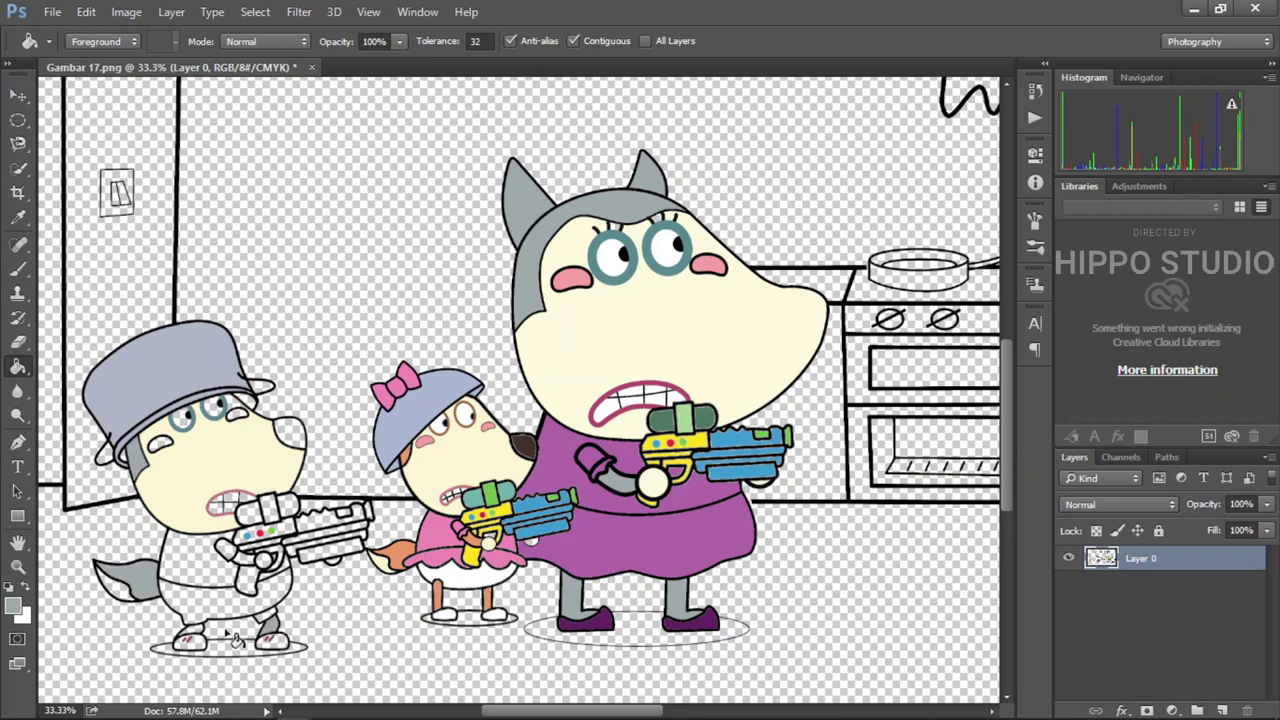
Colour the boy wolf's nose dark brown and his eyes and teeth white.
alt+click(263, 425)
click(263, 425)
alt+click(178, 425)
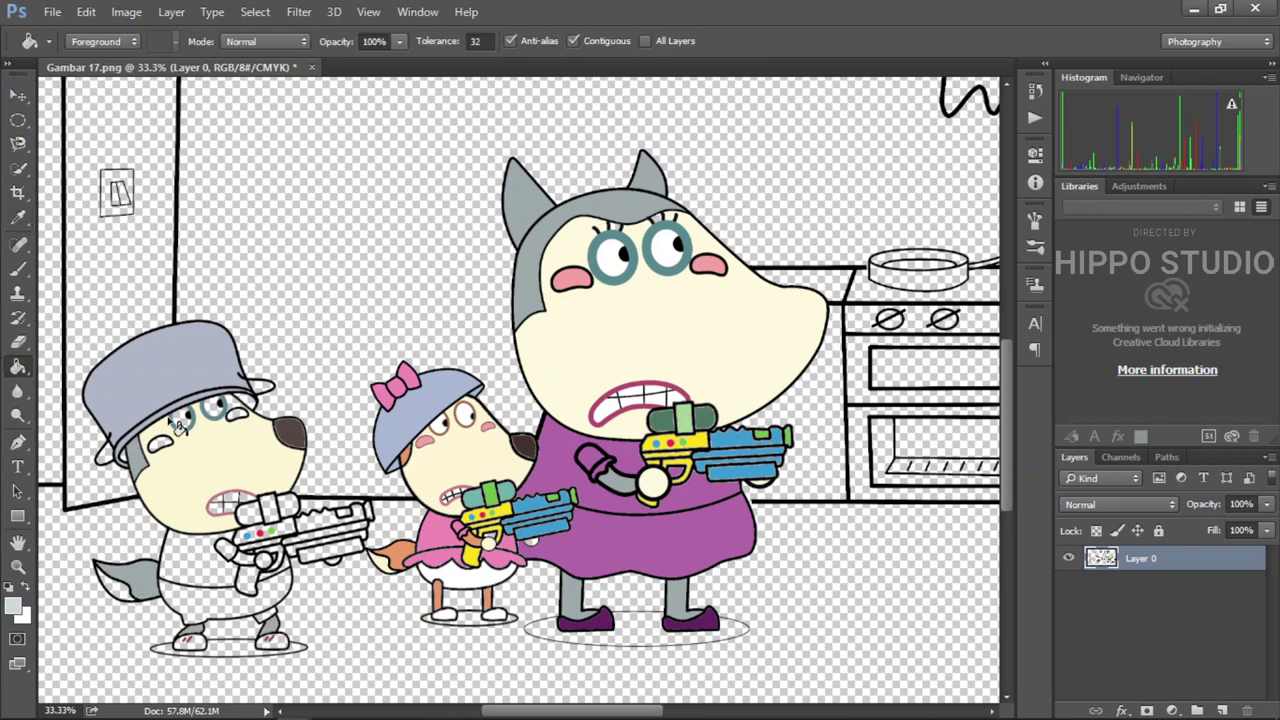
alt+click(185, 418)
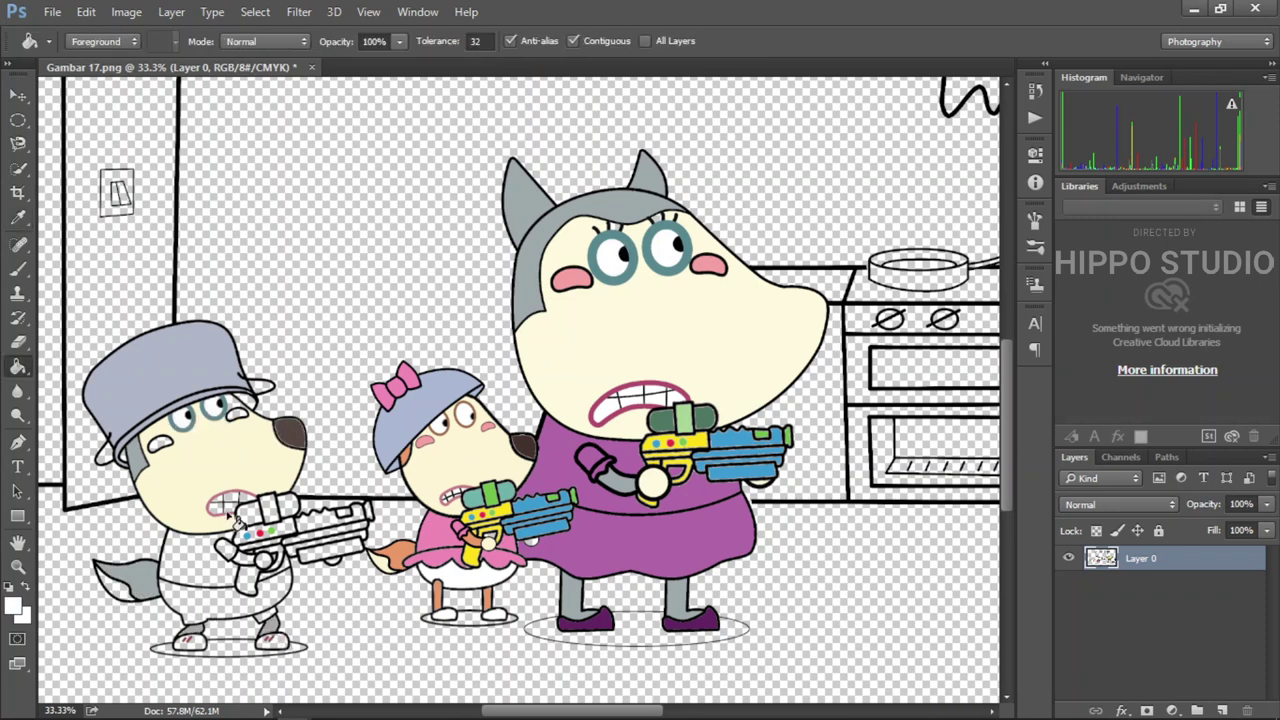
Fill both of the boy wolf's cheeks with pink and pick a gray as the foreground colour.
alt+click(170, 448)
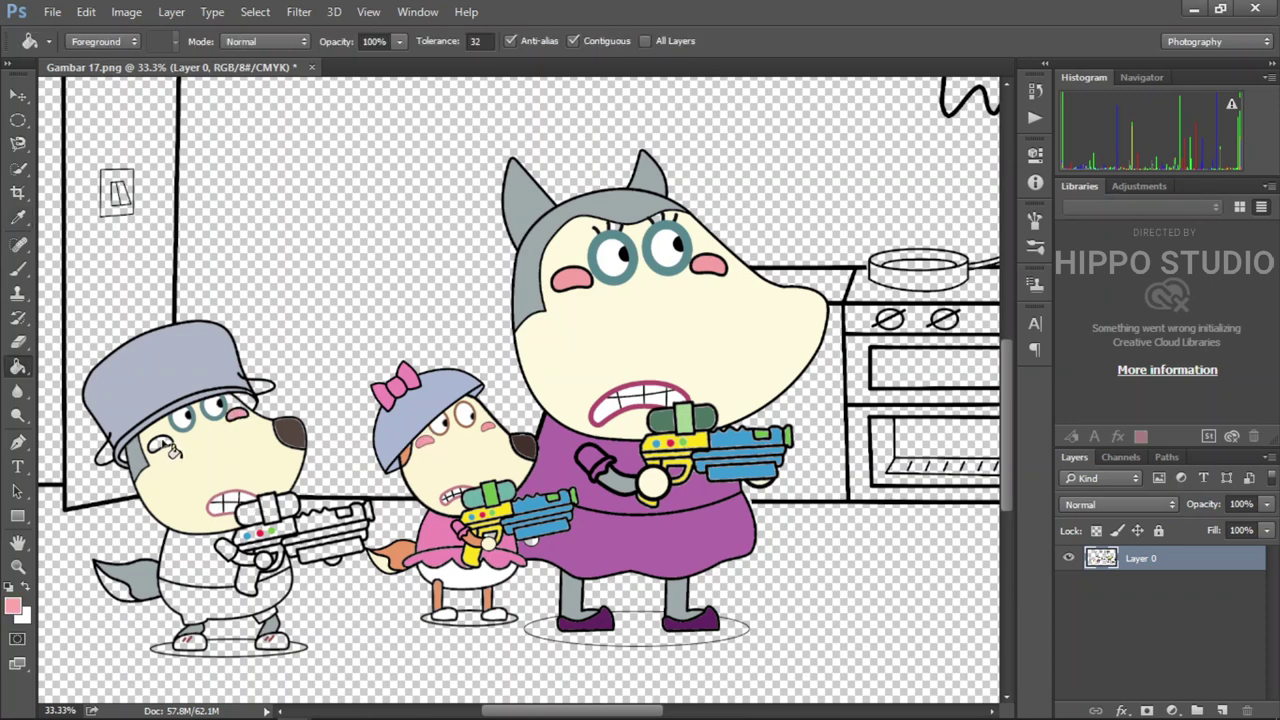
alt+click(232, 440)
alt+click(244, 405)
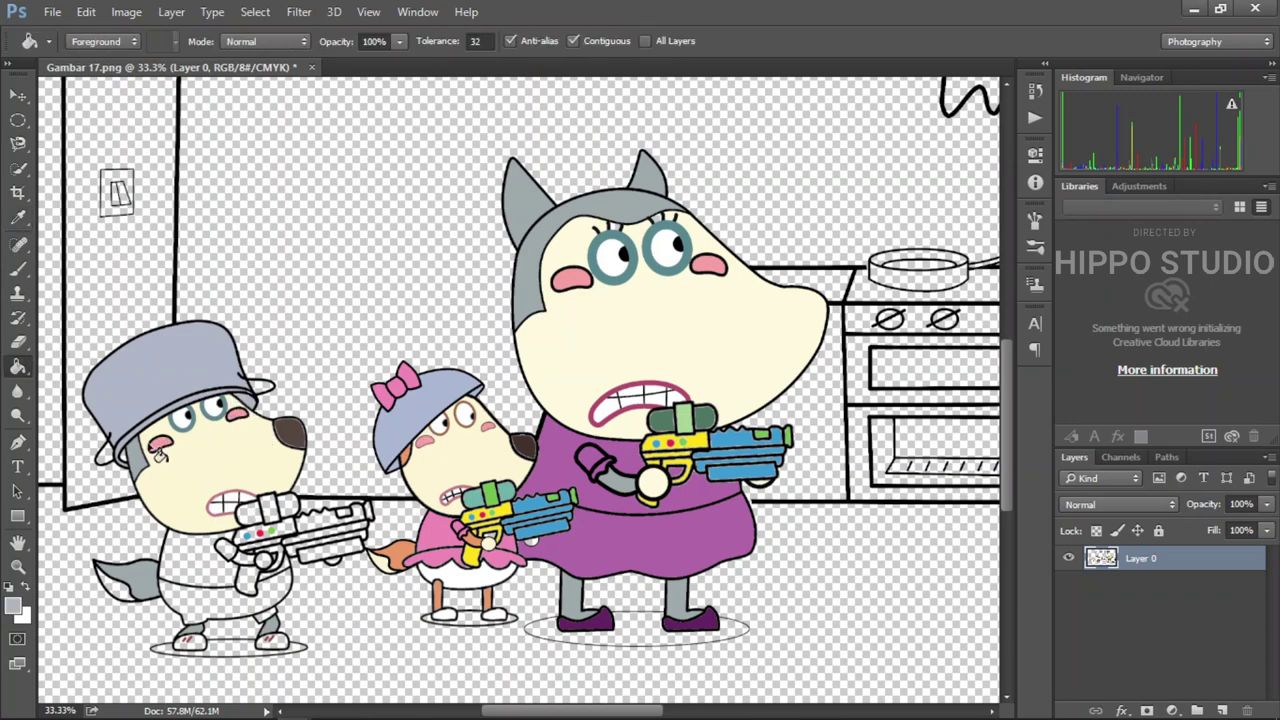
Fill the boy wolf's shirt and sleeve with red.
alt+click(247, 536)
click(190, 565)
click(234, 555)
click(286, 573)
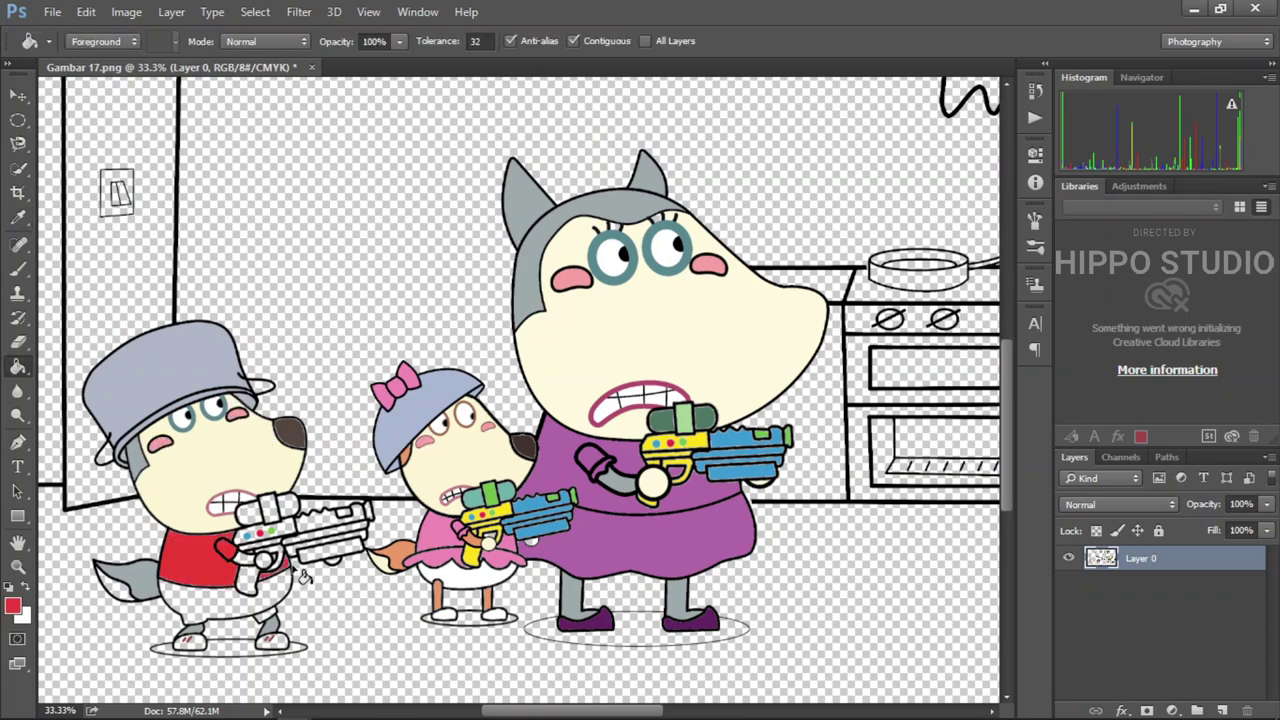
Fill the boy wolf's trousers with navy blue and both of his shoes with dark brown.
alt+click(225, 475)
alt+click(130, 605)
click(220, 600)
click(270, 622)
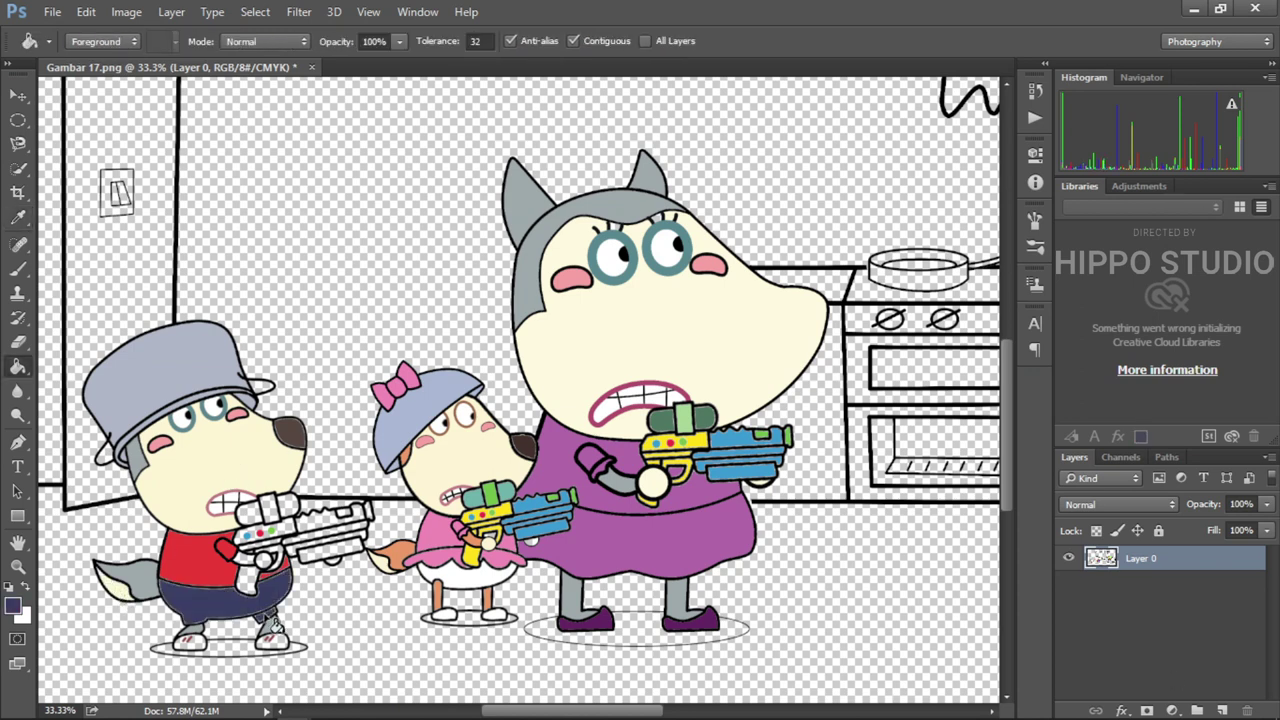
alt+click(185, 645)
click(185, 637)
click(273, 640)
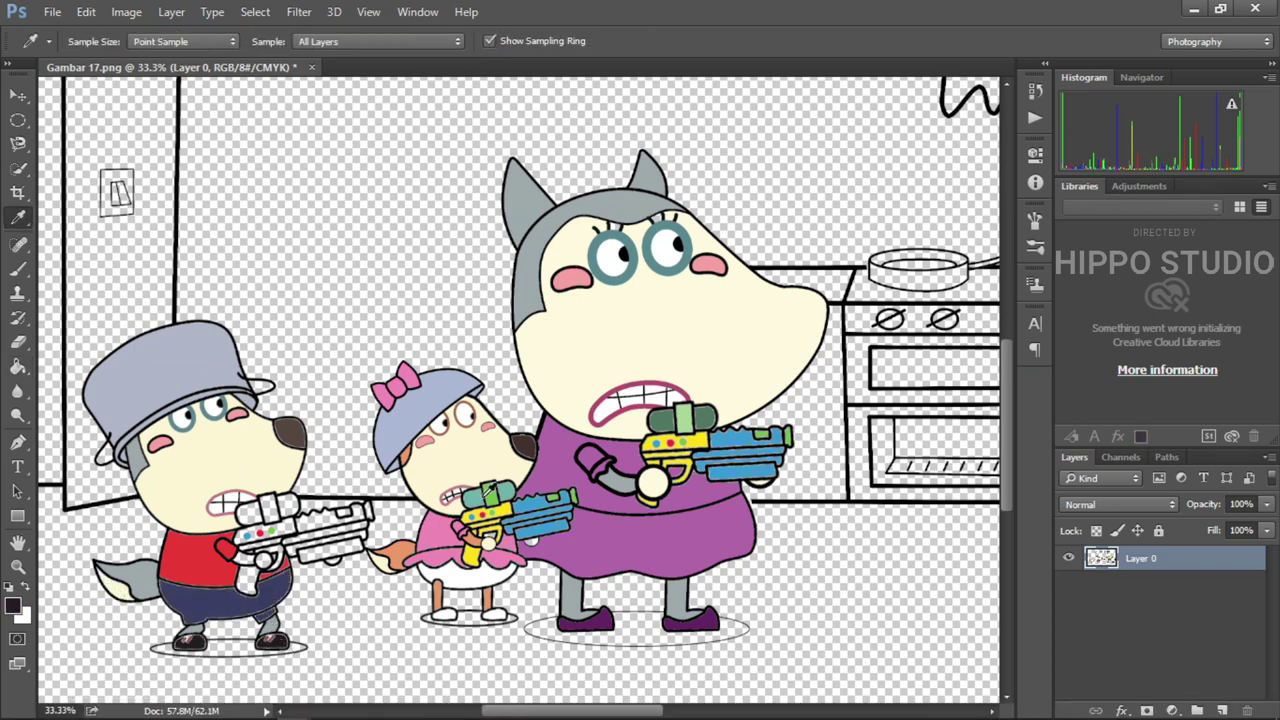
Fill the water tank of the boy wolf's toy gun with the girl's gun greens and the barrel with blue.
alt+click(490, 492)
click(270, 510)
alt+click(478, 503)
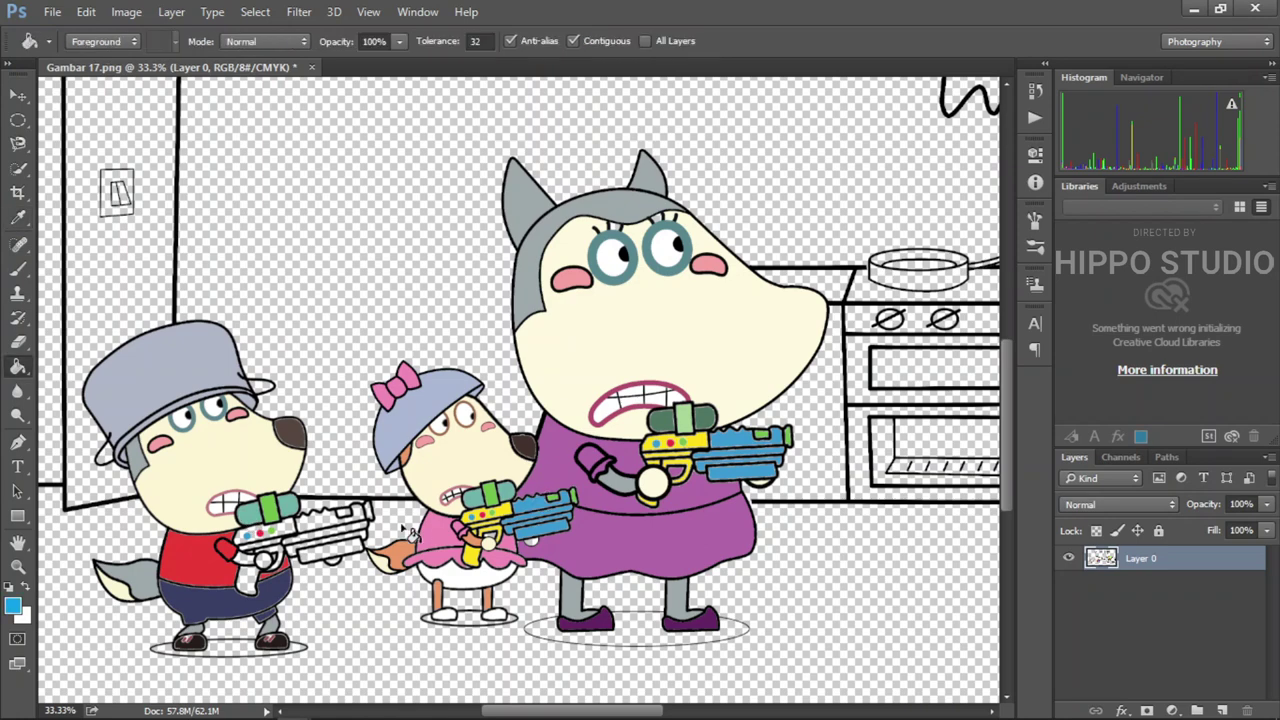
click(345, 518)
click(357, 538)
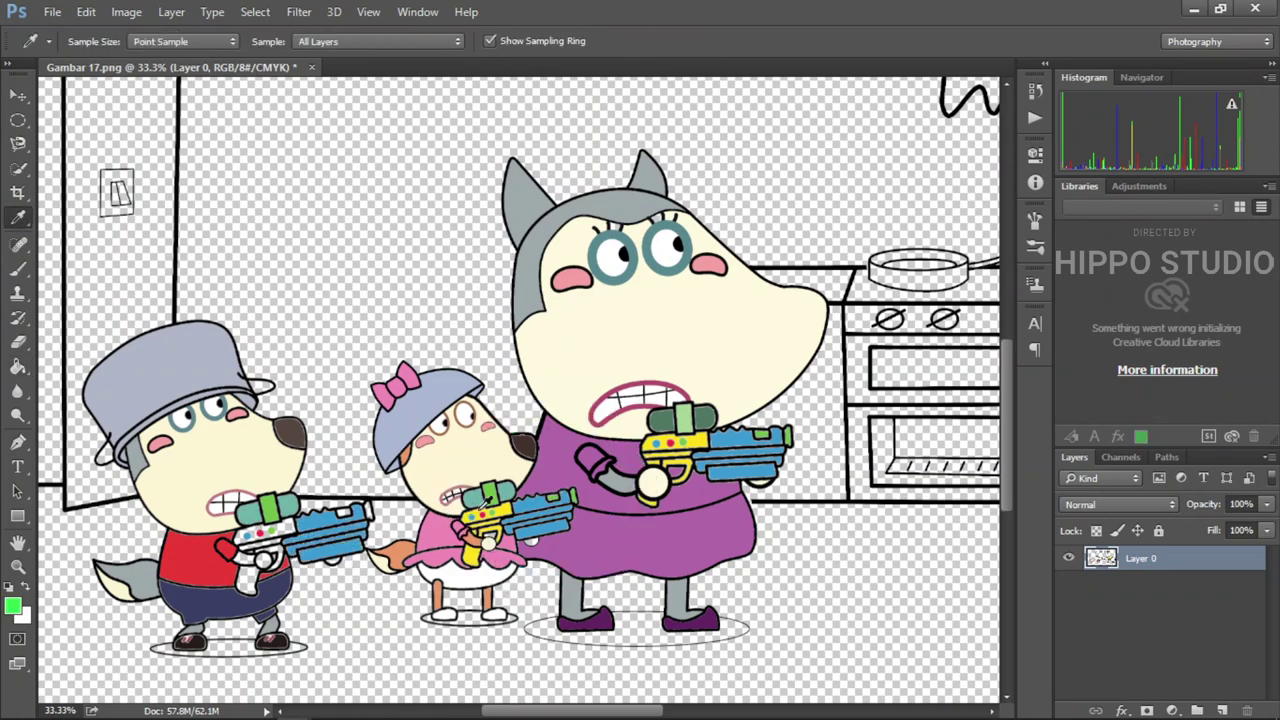
Fill the boy wolf's gun sight with green and its body and grip with yellow, and sample the cream of his face.
click(358, 515)
alt+click(470, 546)
click(295, 540)
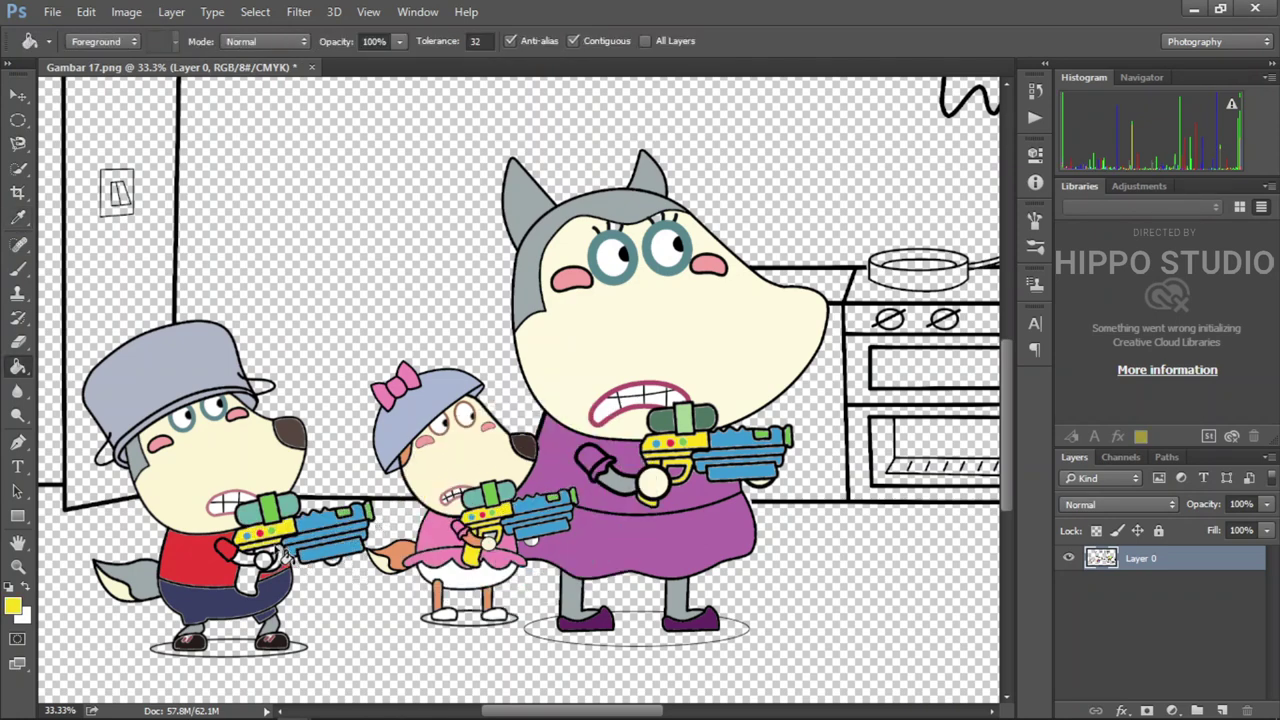
click(262, 582)
alt+click(222, 516)
alt+click(203, 465)
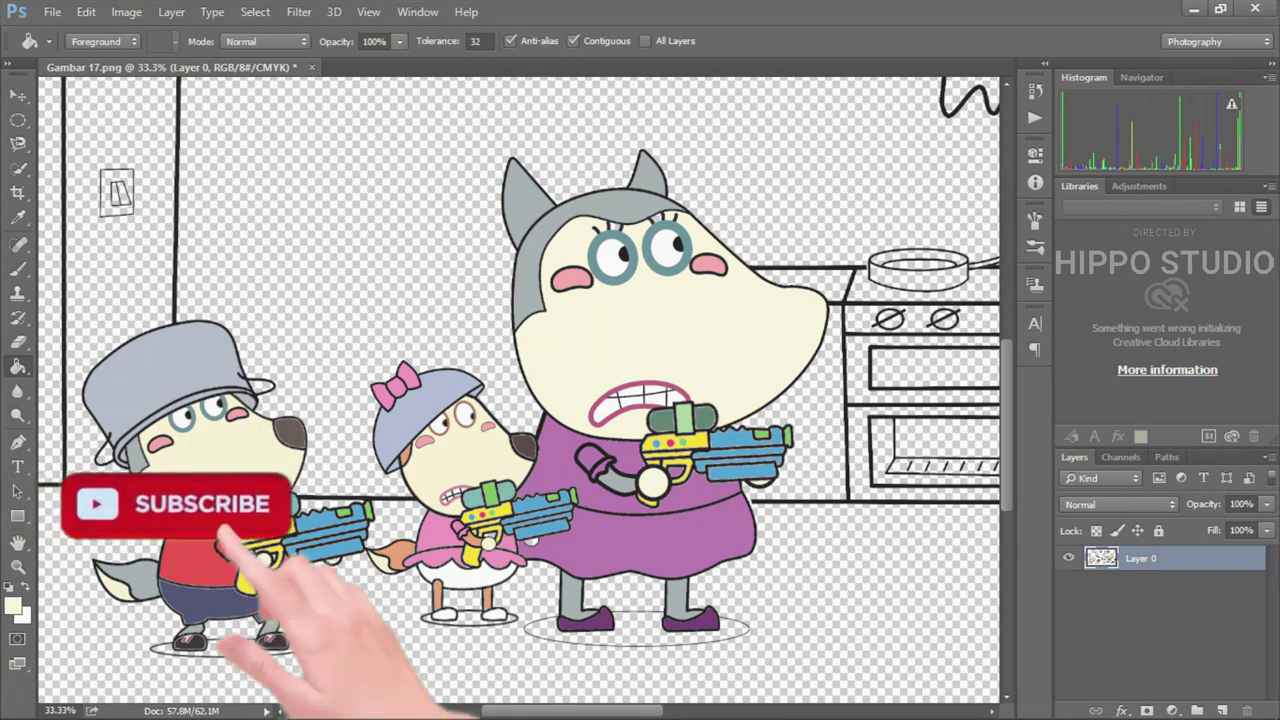
Fill the teacups and saucers on the monster's table with white and undo the last fill.
drag(760, 440, 160, 410)
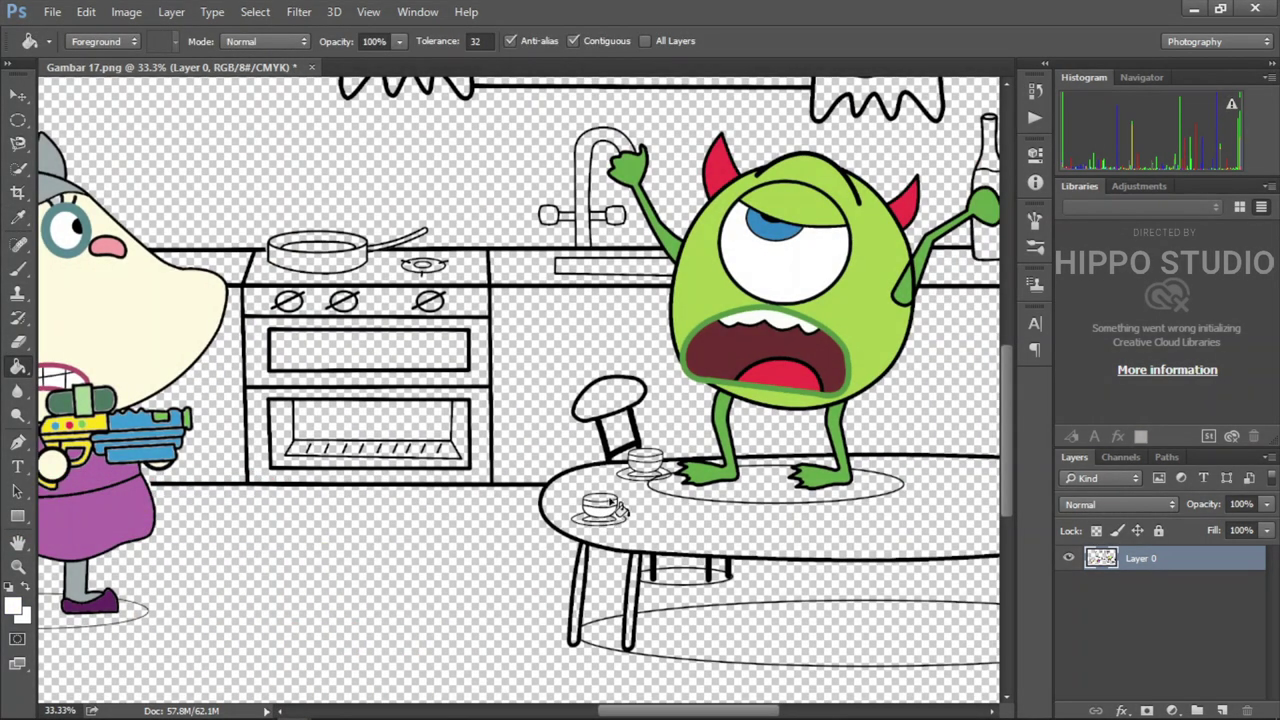
drag(1096, 517, 858, 512)
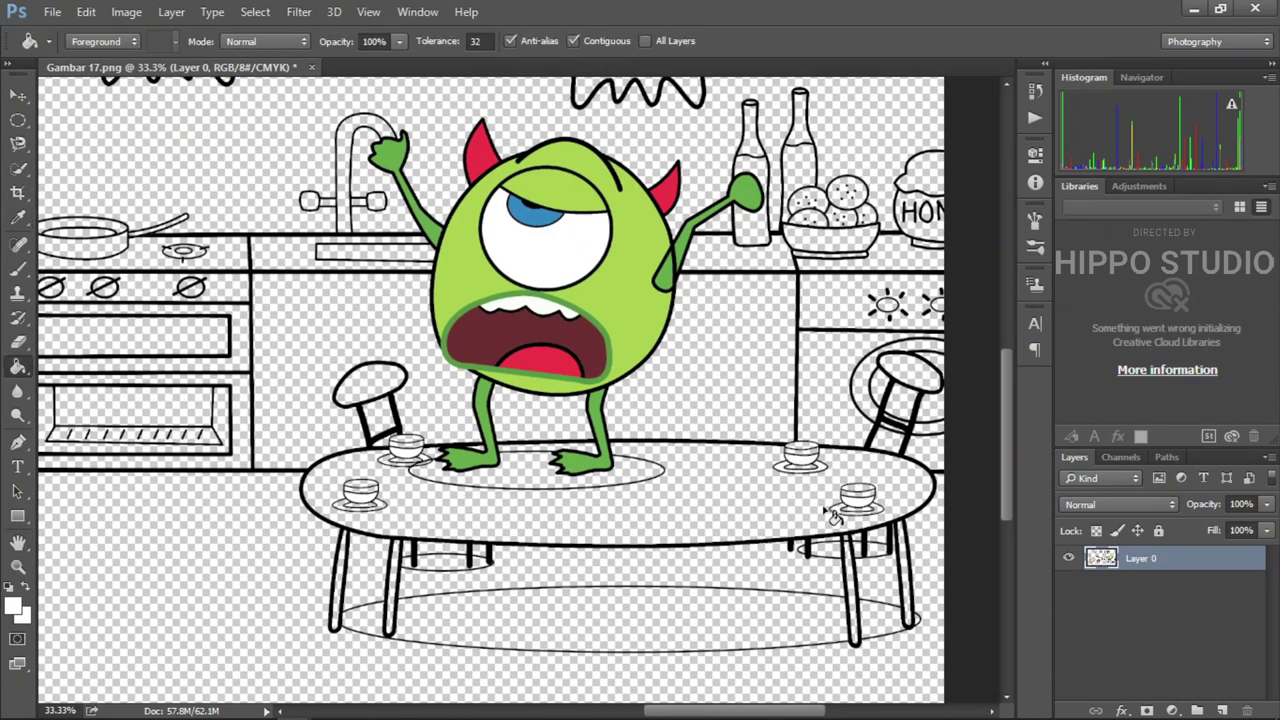
click(433, 472)
key(ctrl+z)
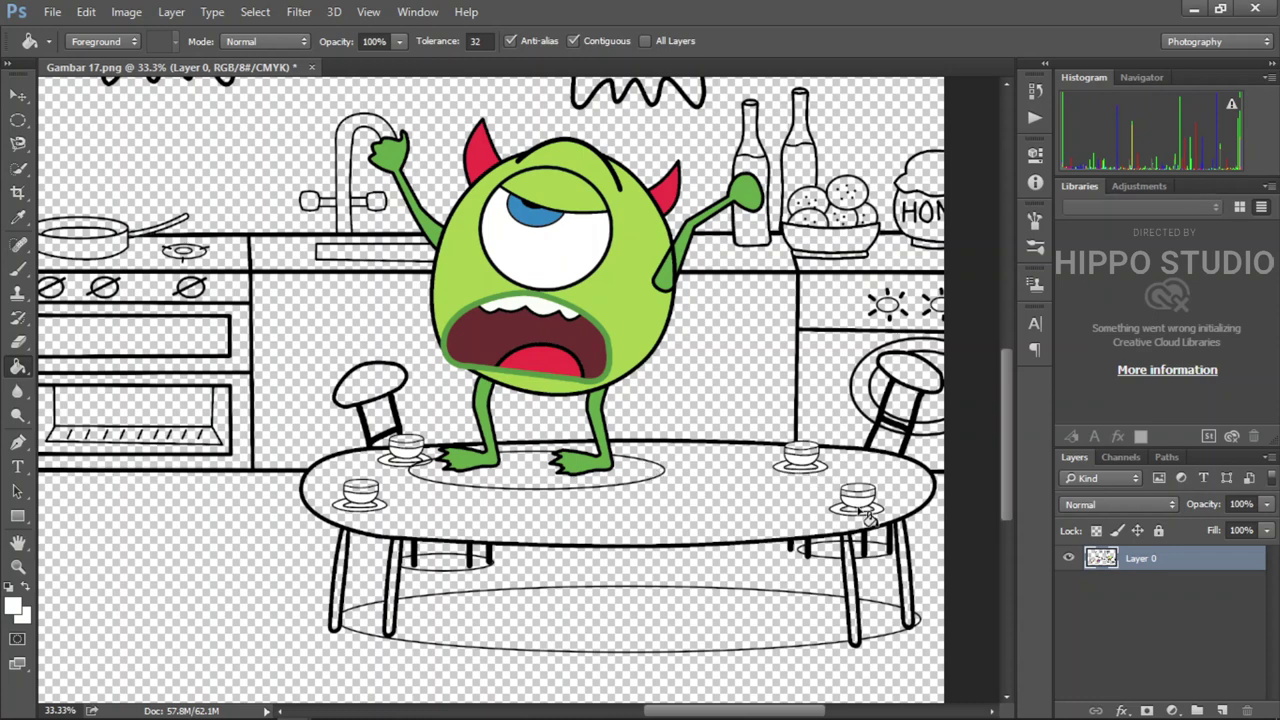
Fill the bands of the four teacups with purple and their tops with gray.
alt+click(815, 468)
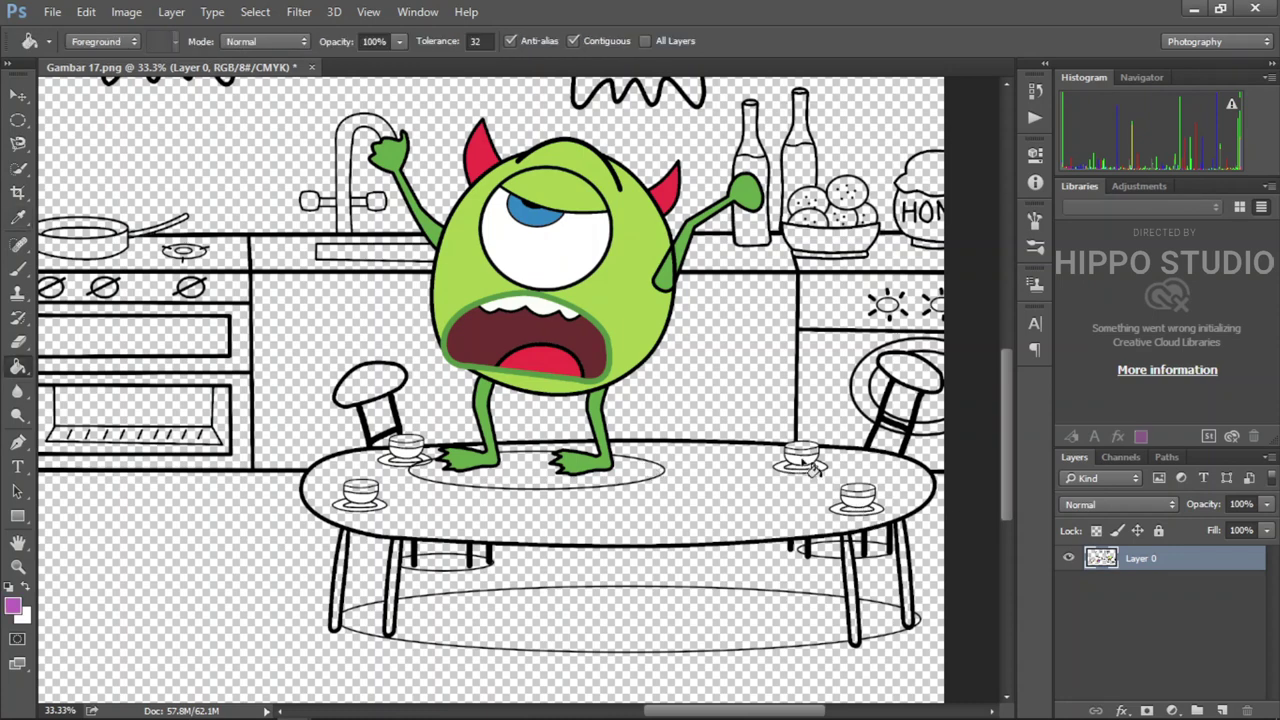
click(866, 494)
click(13, 605)
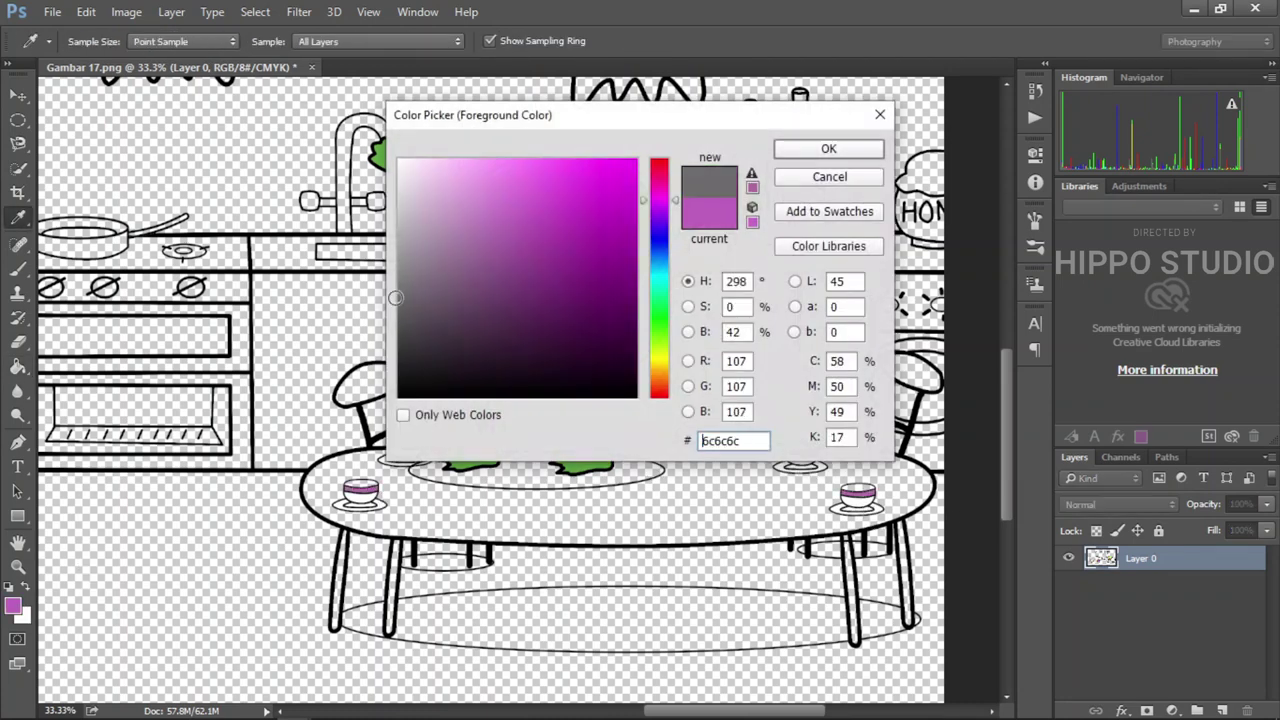
click(829, 146)
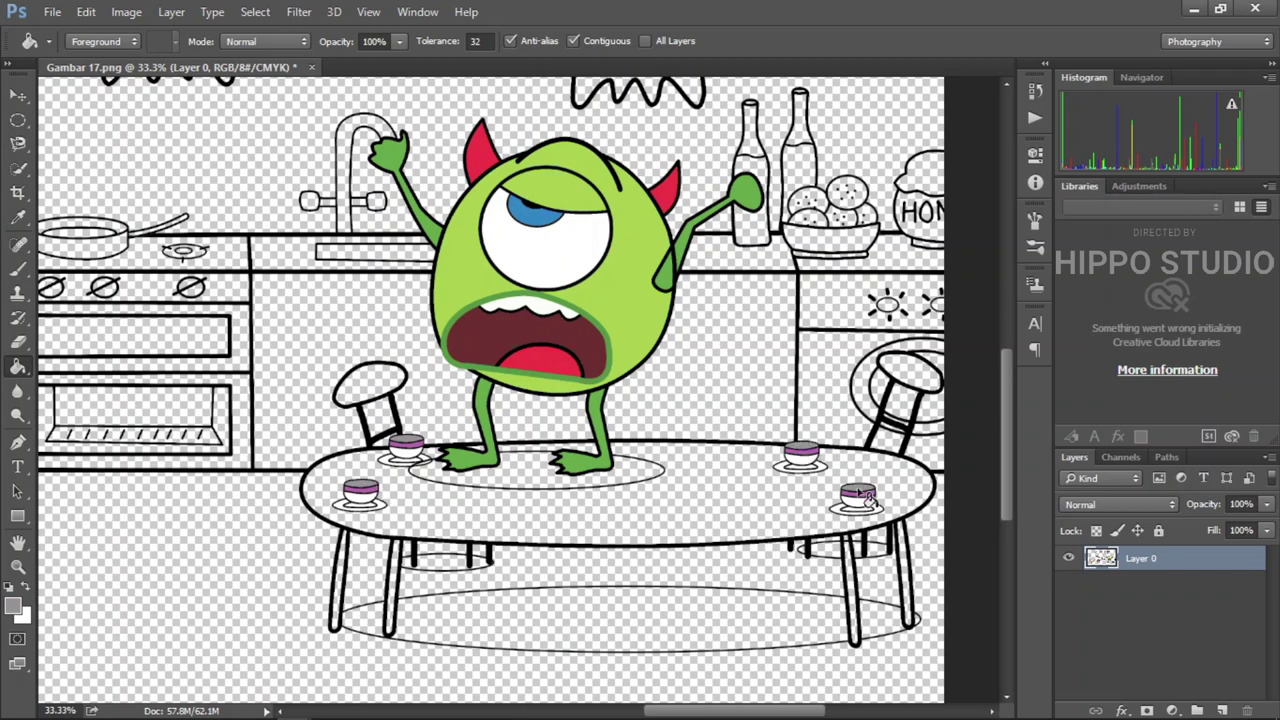
Fill the tabletop with light orange and the four table legs with brown.
click(620, 510)
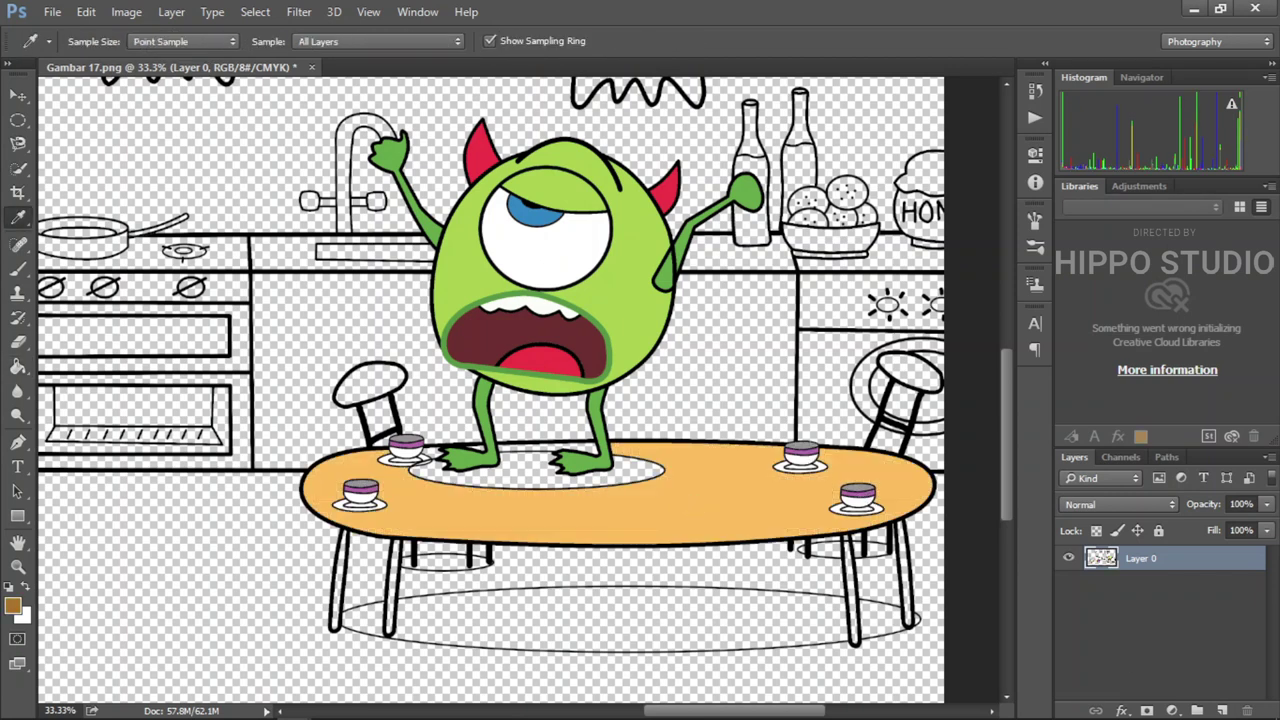
click(393, 590)
click(340, 580)
click(845, 590)
click(904, 575)
Fill both chair backs with pale orange and the monster's shadow on the tabletop with light brown.
alt+click(383, 385)
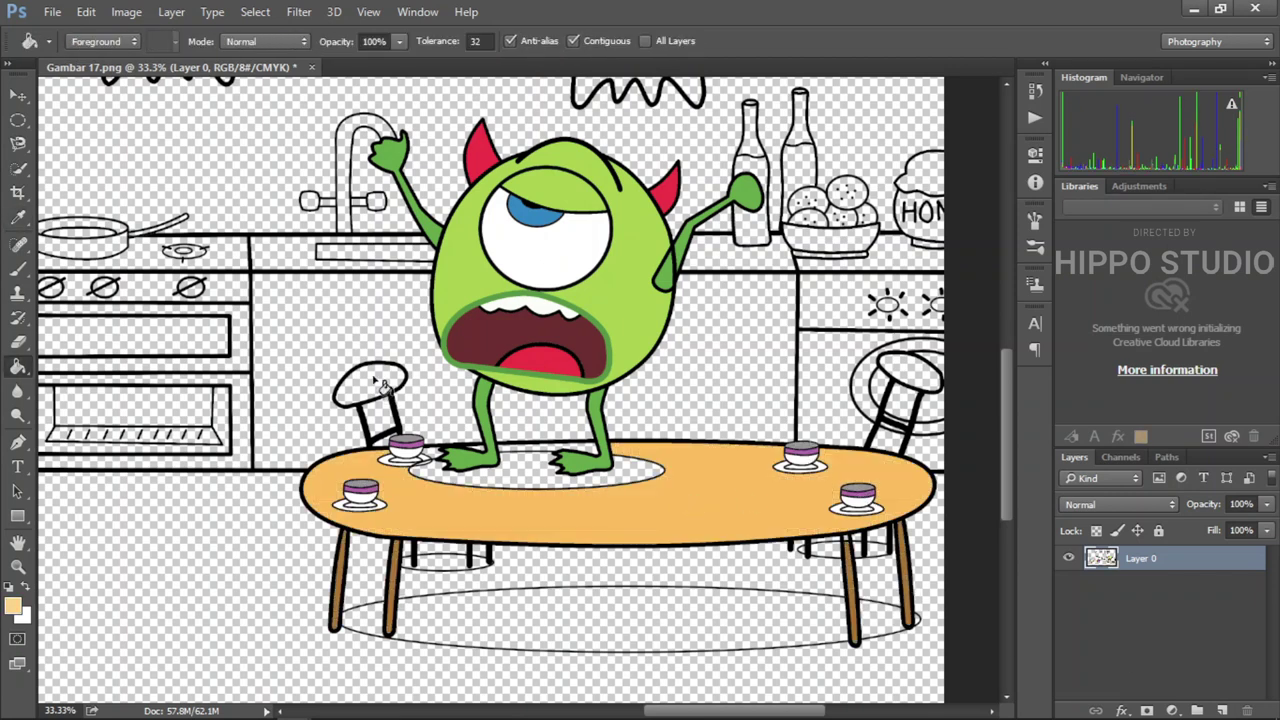
click(383, 385)
click(925, 378)
alt+click(880, 495)
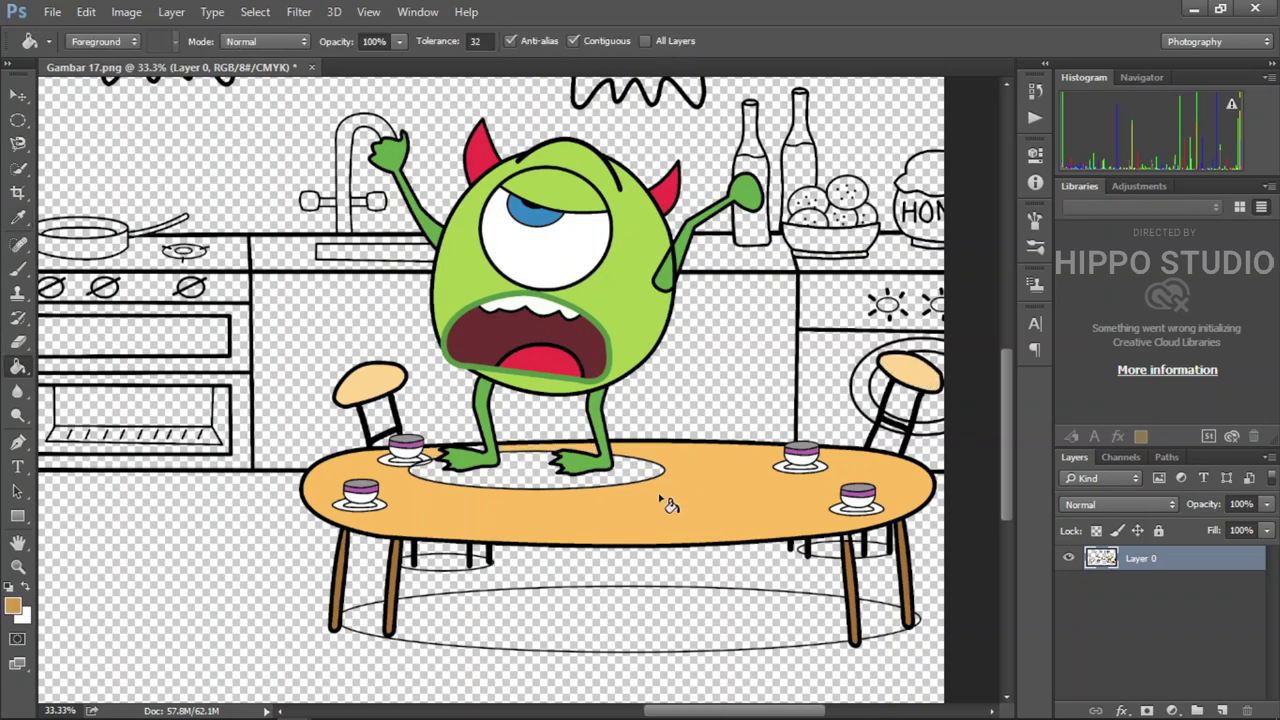
click(600, 475)
Fill the floor shadows beneath the table and chairs with grayish blue.
alt+click(540, 210)
click(720, 625)
click(370, 620)
click(432, 575)
click(455, 570)
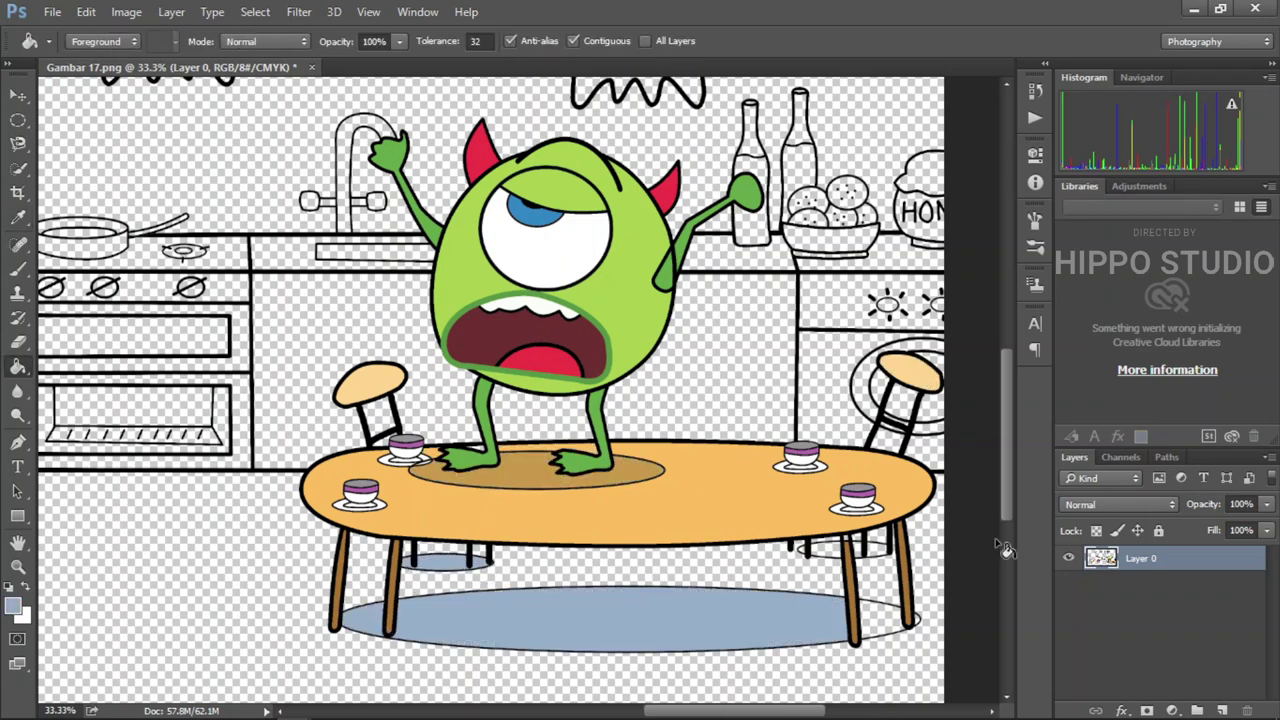
click(849, 554)
Fill the honey jar's cover with purple and its body with brownish orange.
drag(878, 588, 900, 690)
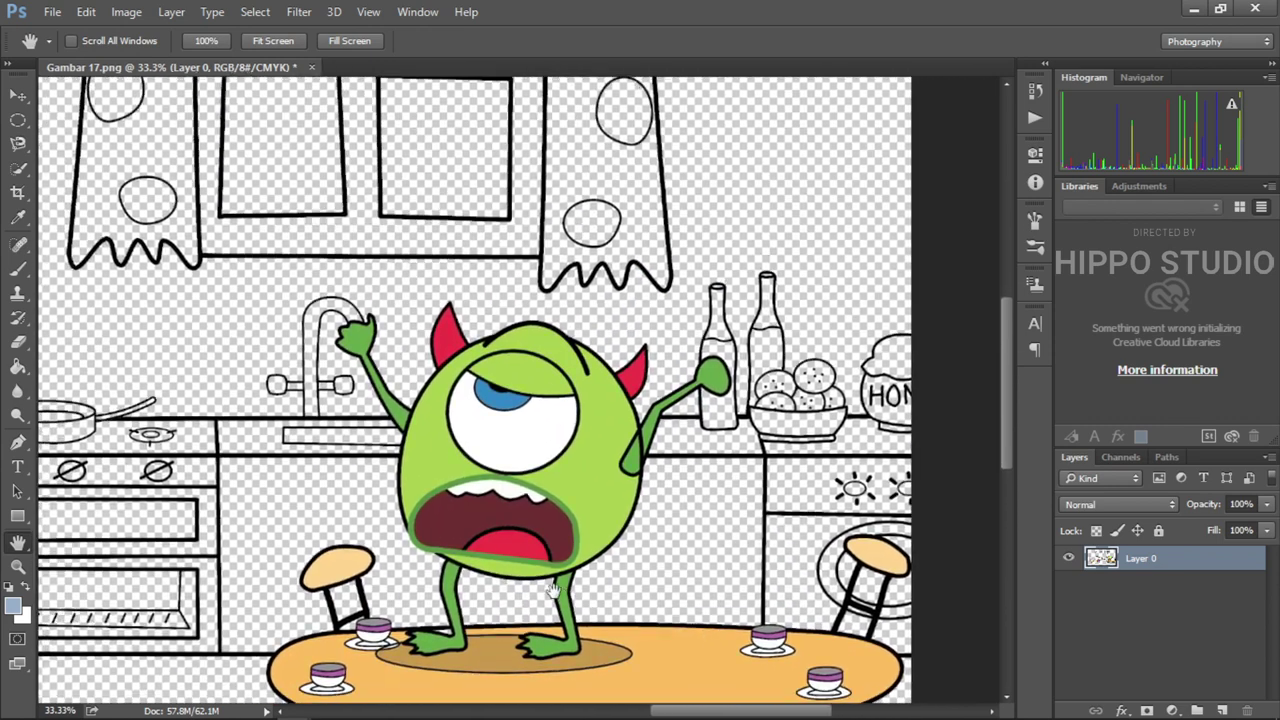
scroll(900, 690, down, 1)
alt+click(85, 688)
click(882, 440)
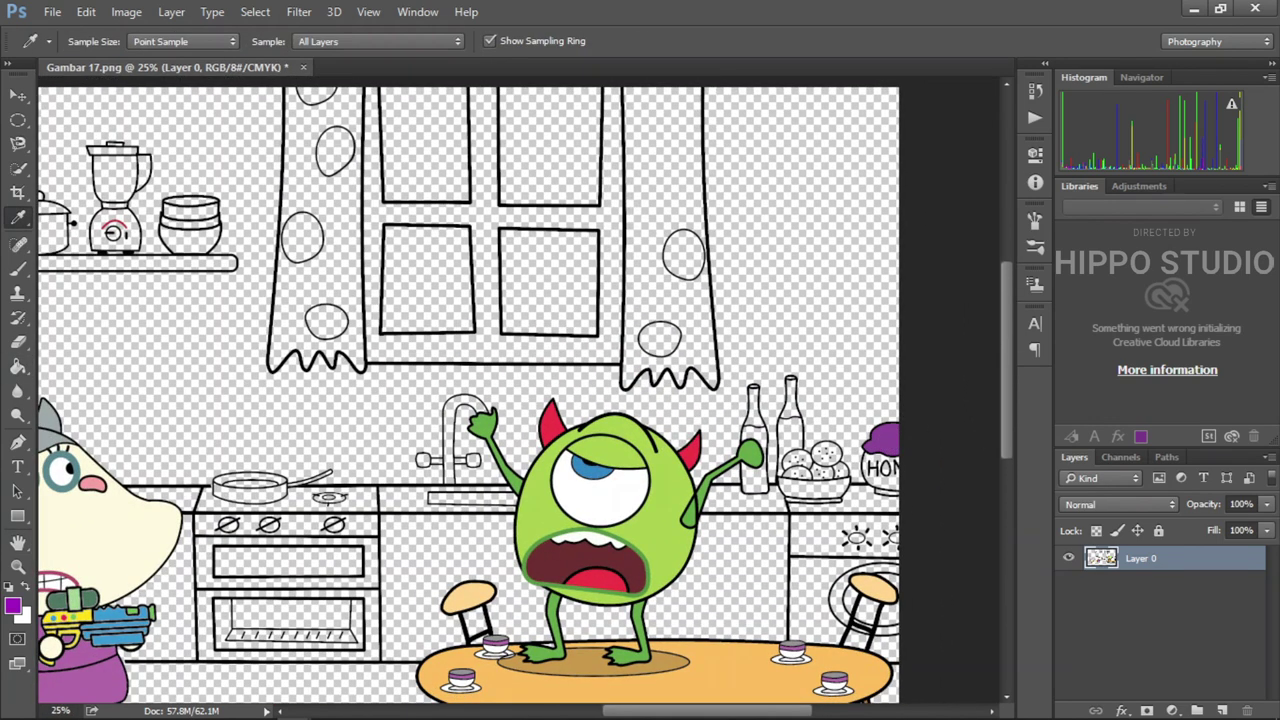
click(887, 484)
Fill the cookies on the counter with yellow-orange and their bowl with aqua green.
alt+click(872, 585)
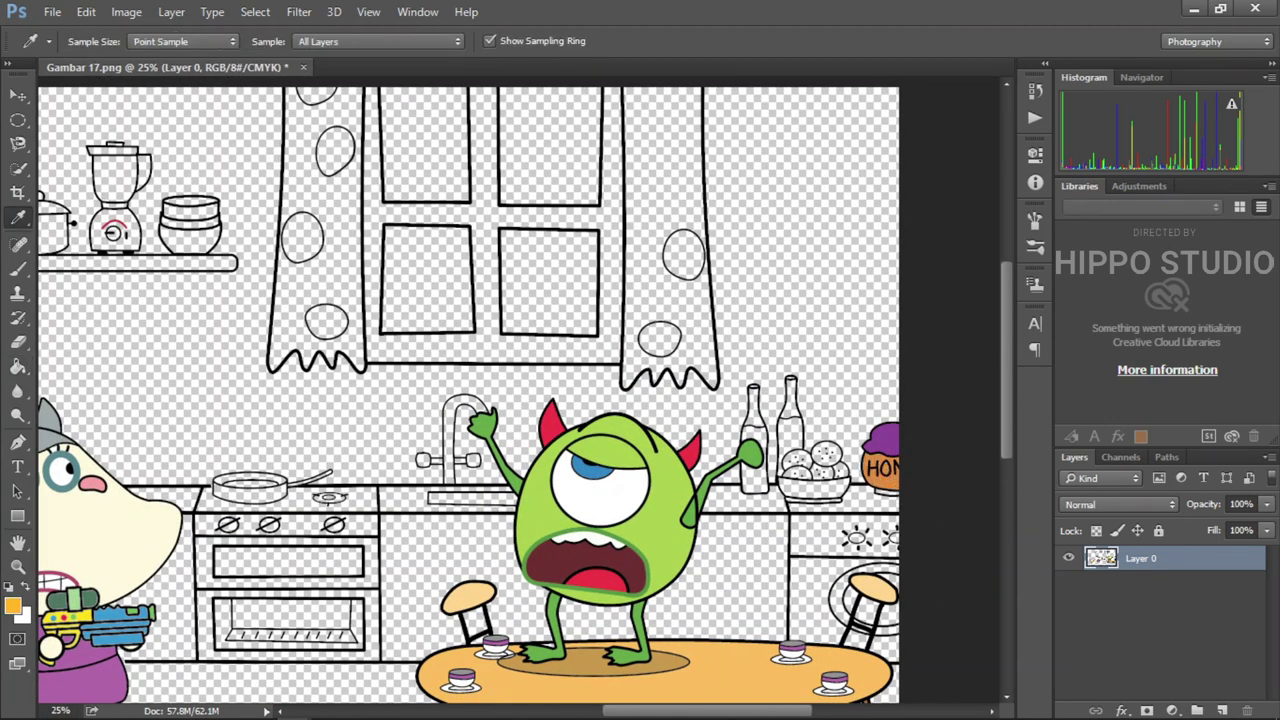
click(823, 464)
click(797, 463)
alt+click(62, 472)
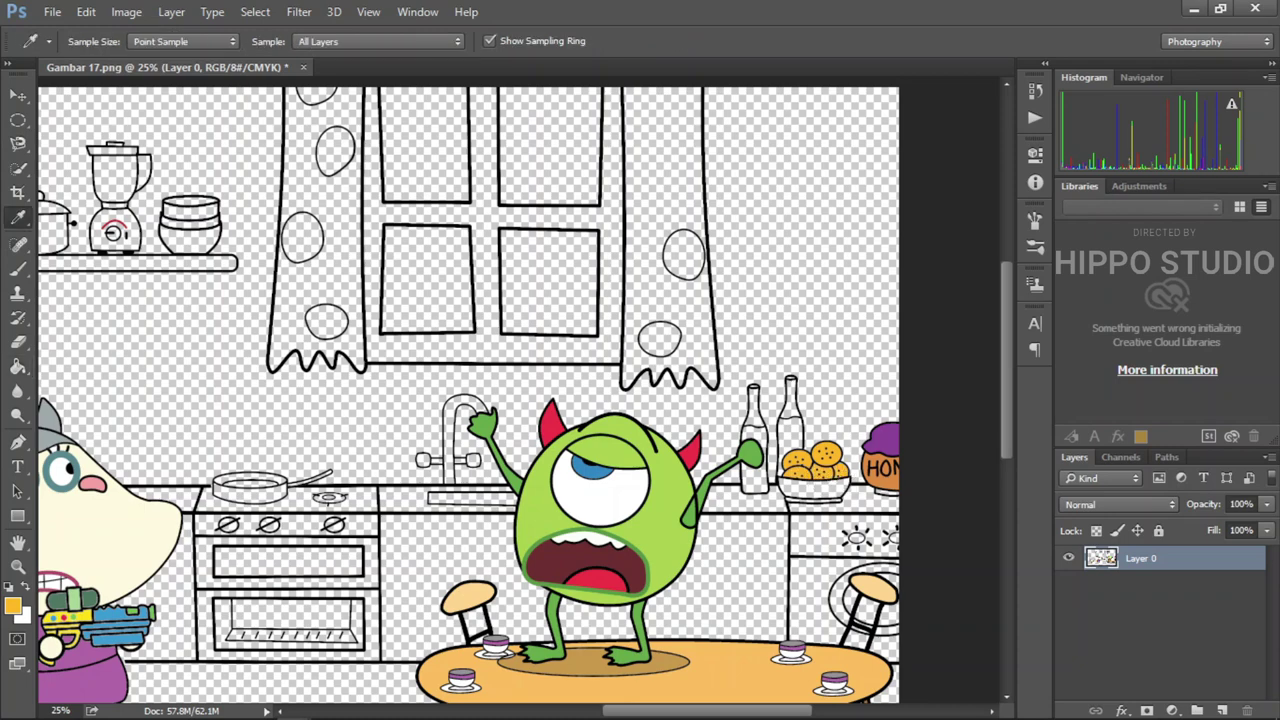
click(818, 490)
Colour one bottle pink with a pale aqua neck and the bottle behind the monster's hand green with a lime neck.
click(14, 605)
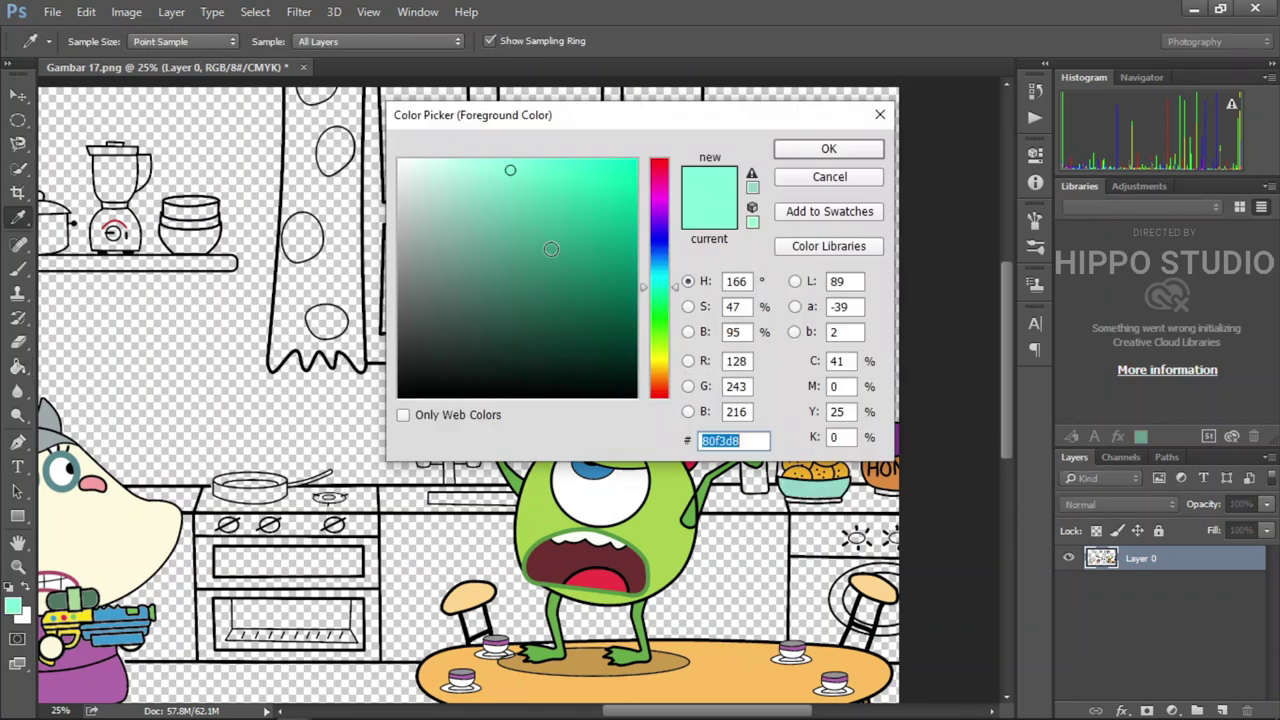
key(Return)
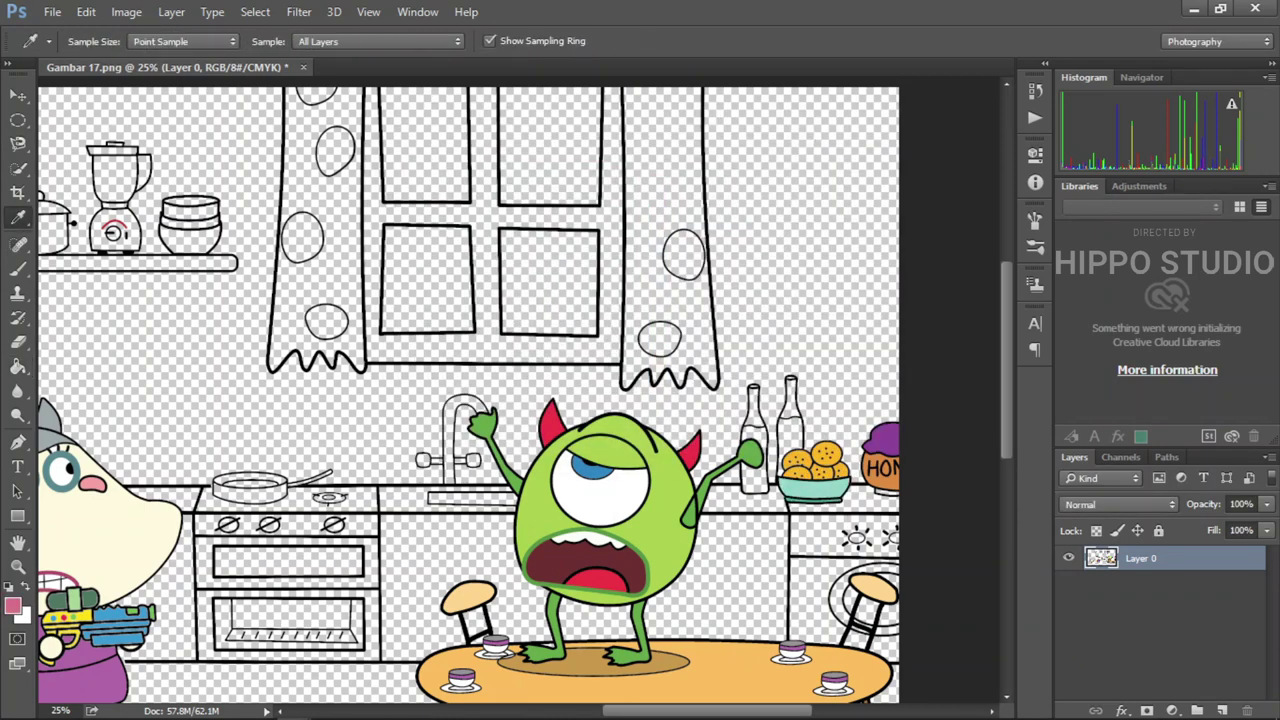
click(792, 440)
alt+click(600, 520)
click(756, 460)
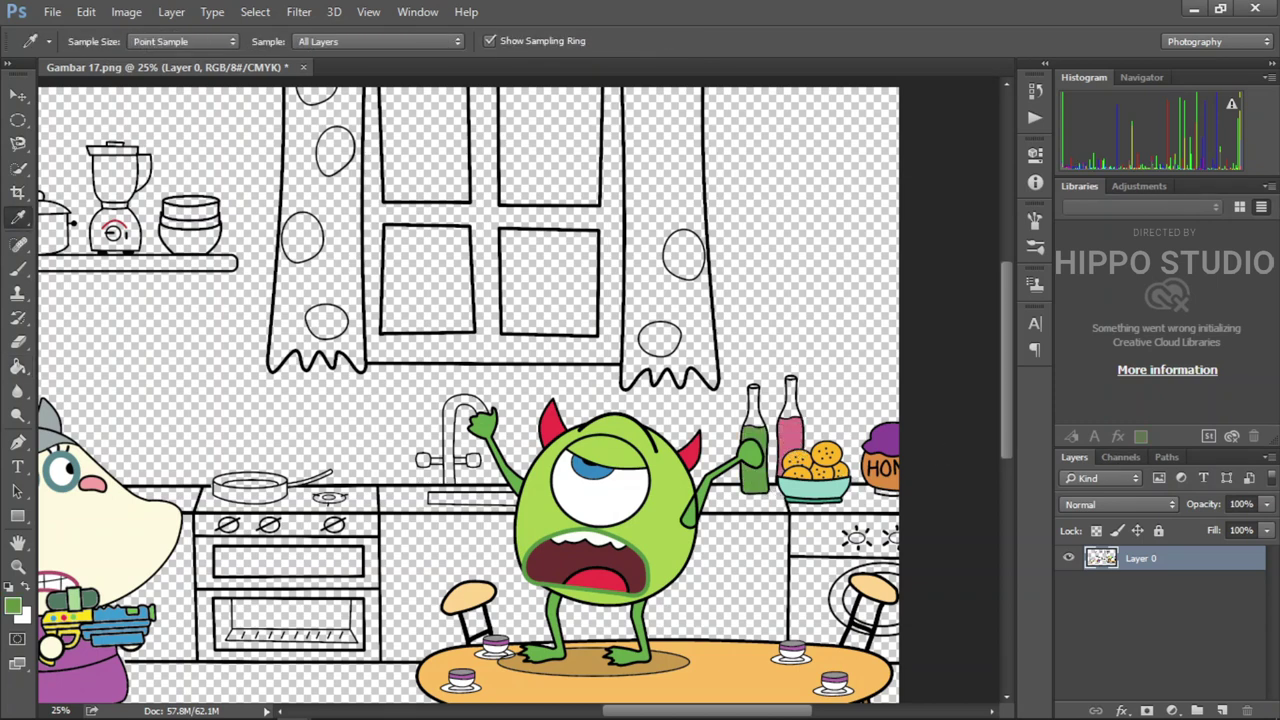
alt+click(765, 430)
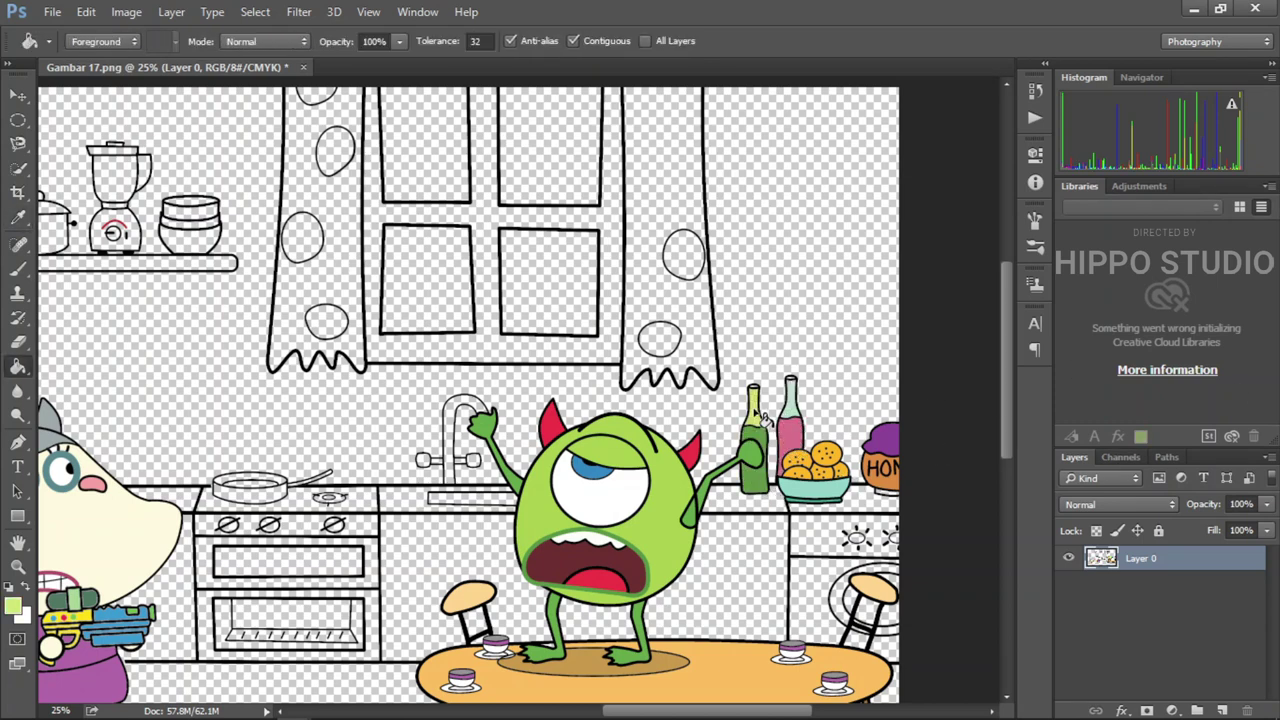
Fill the control panel and body of the washing machine with white.
alt+click(770, 530)
click(840, 537)
click(823, 611)
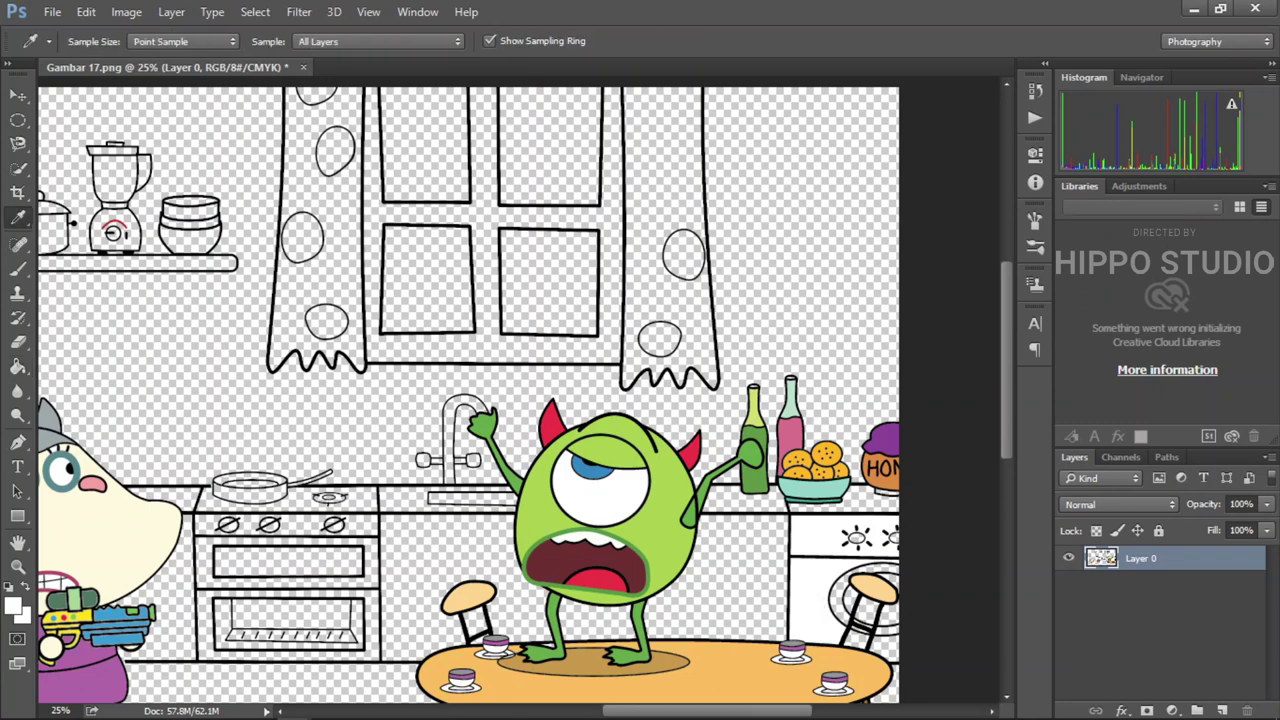
Fill the washing machine's door glass with blue and the ring around it with pale gray.
alt+click(595, 468)
click(888, 618)
click(862, 605)
alt+click(850, 560)
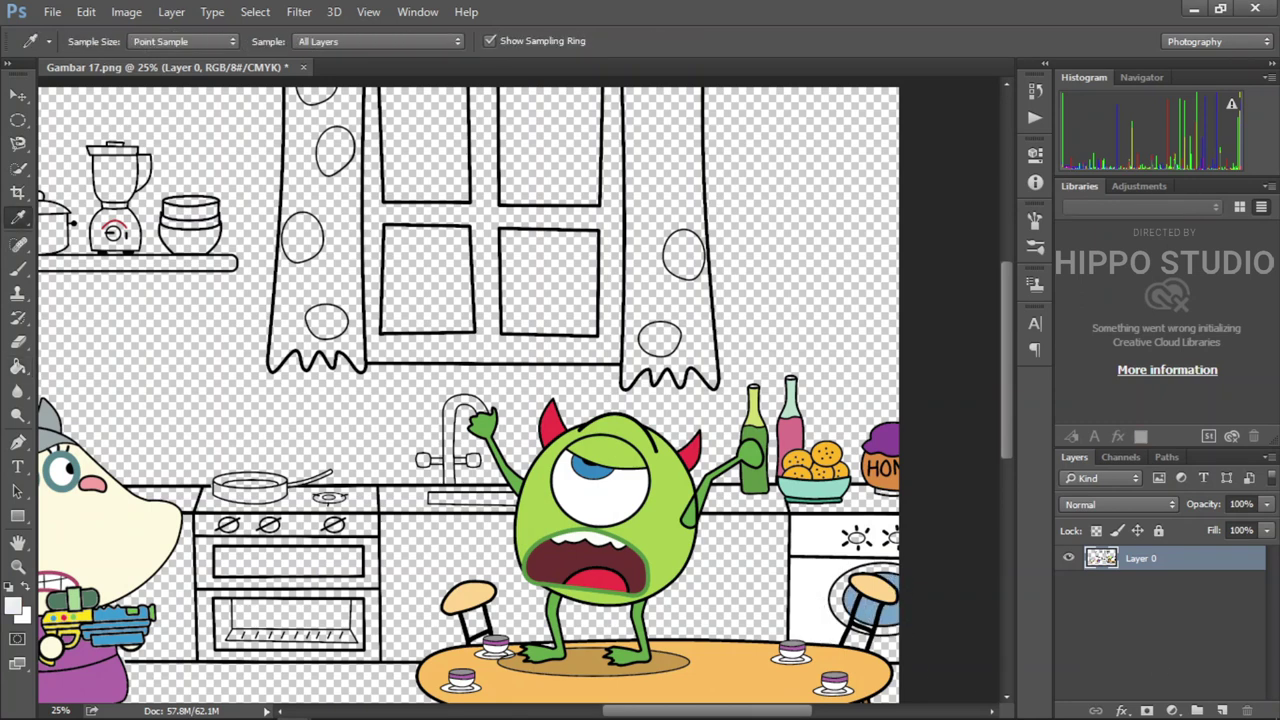
click(845, 600)
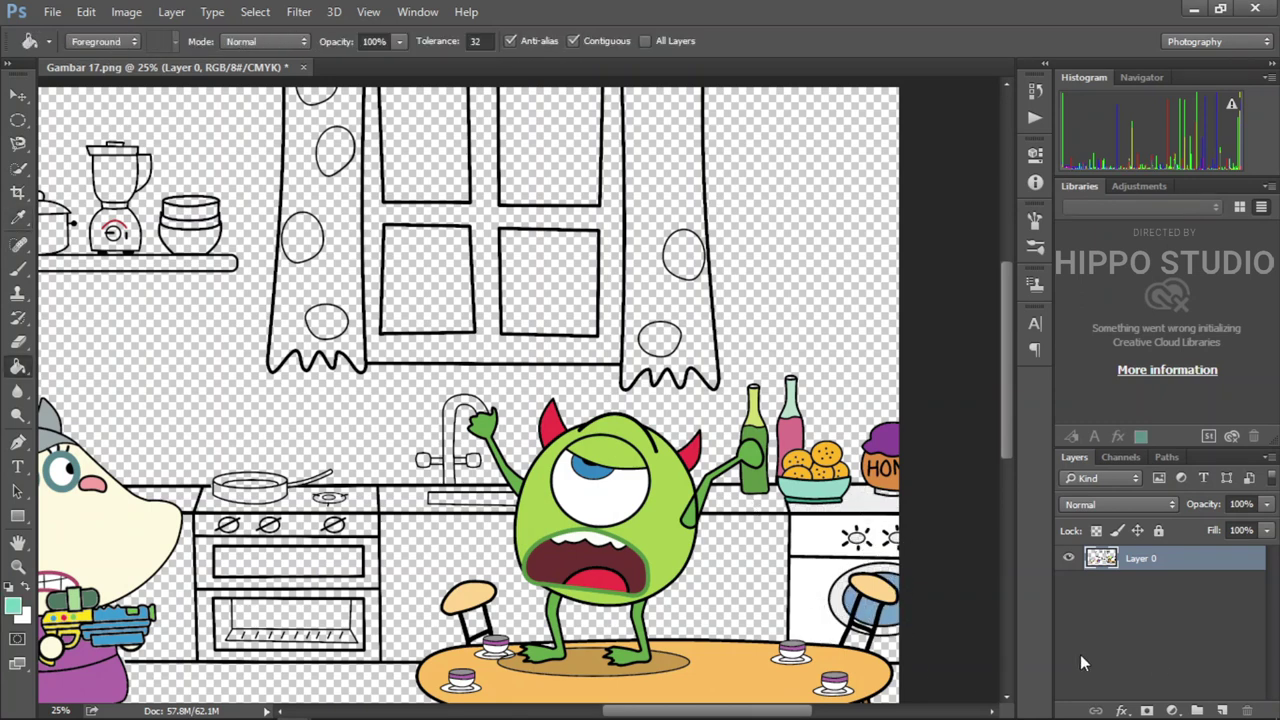
Fill the cabinet front behind the monster and chair with aqua green.
click(710, 590)
click(598, 618)
click(472, 625)
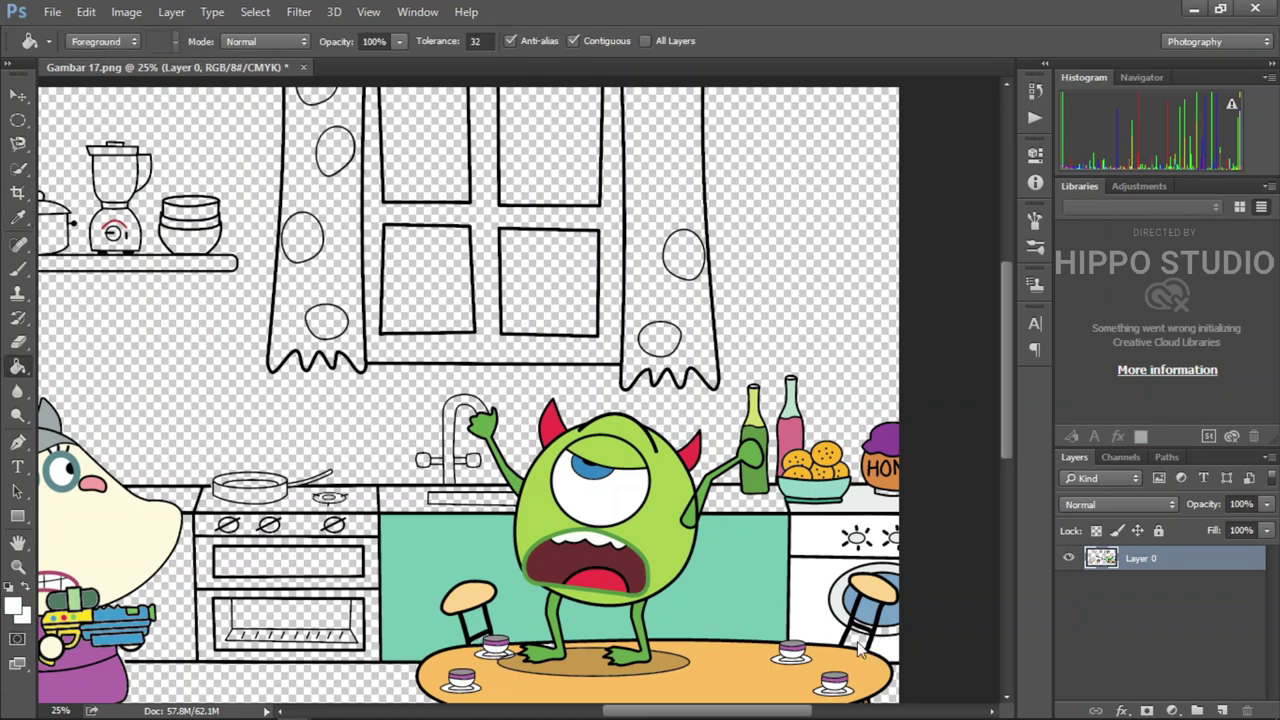
alt+click(880, 622)
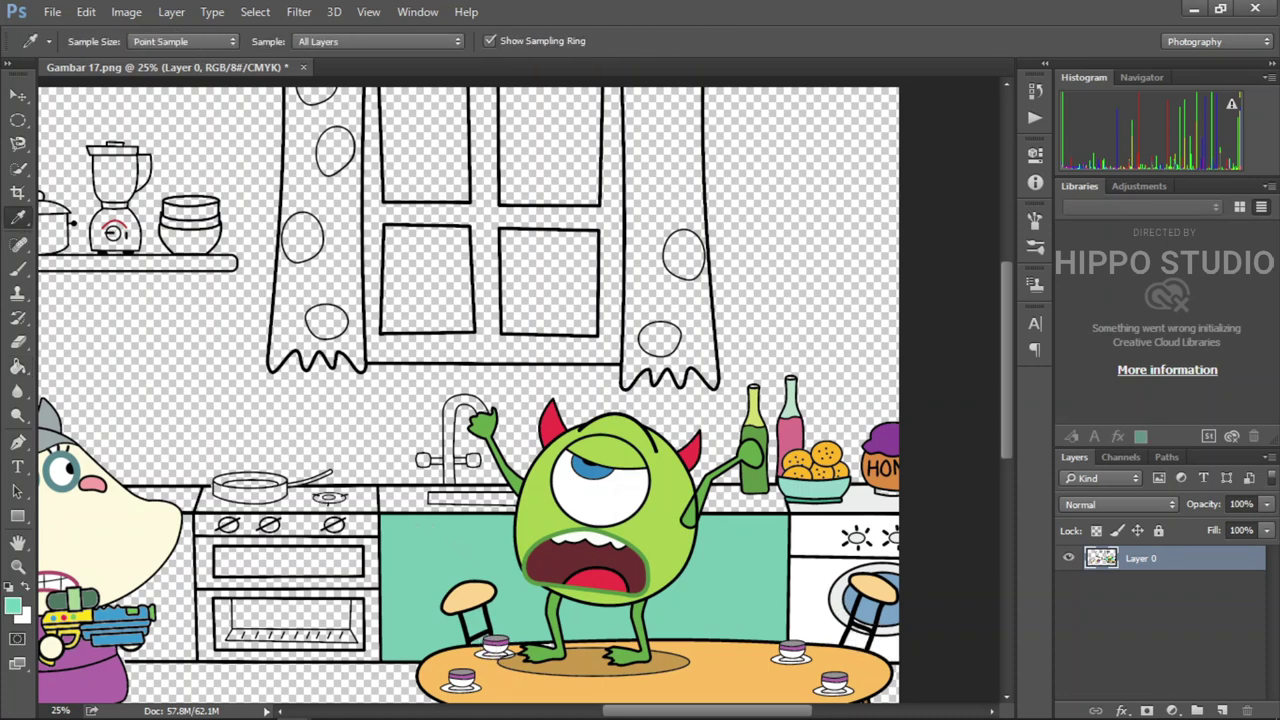
Fill the kitchen worktop with pale bluish gray and the sink basin with a darker grayish blue.
alt+click(425, 500)
click(400, 495)
click(745, 500)
alt+click(365, 512)
click(470, 498)
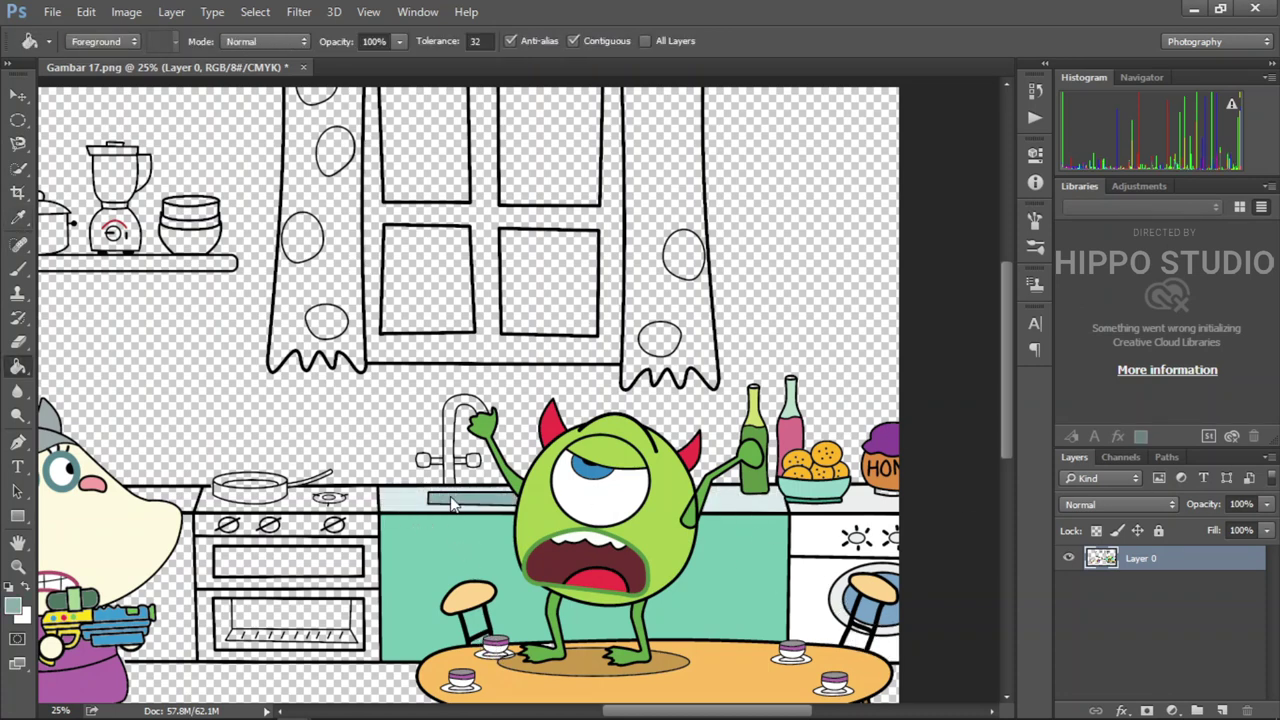
Fill the faucet with light gray and colour its two handles red and blue.
click(455, 452)
alt+click(640, 572)
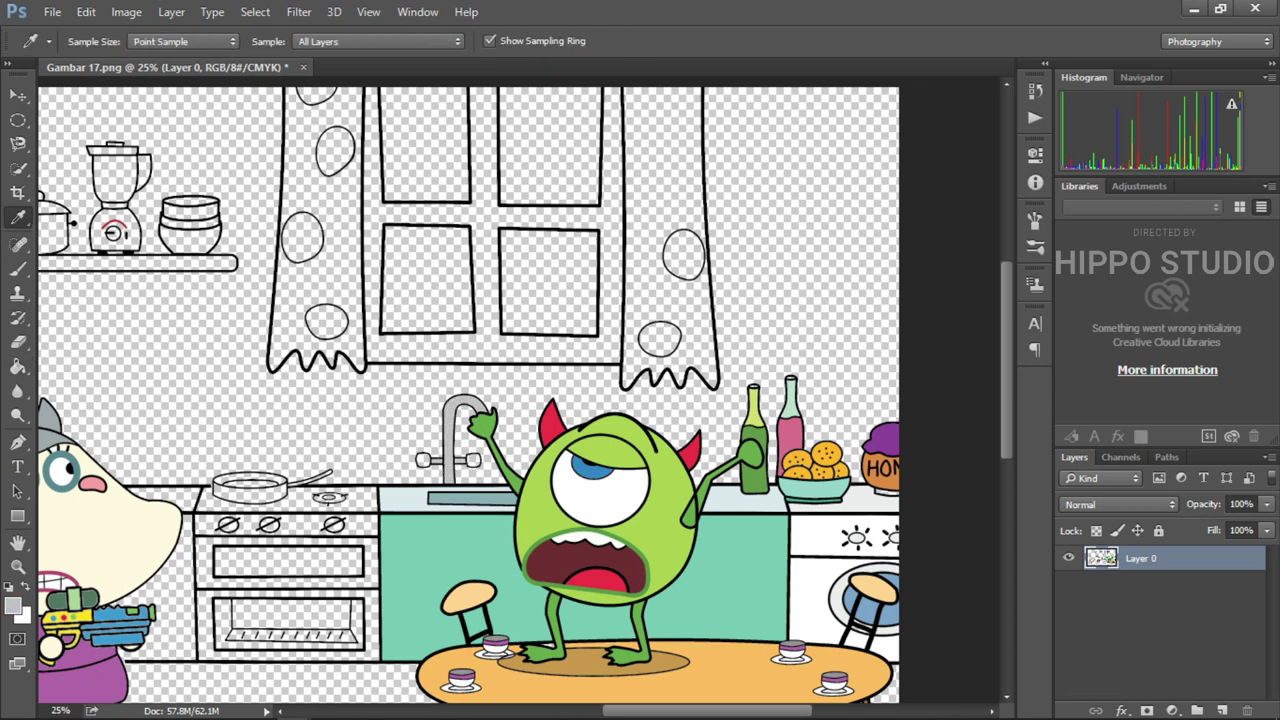
click(424, 461)
Fill both window curtains with orange and all of their spots with light peach.
click(690, 300)
click(320, 250)
alt+click(470, 597)
click(316, 95)
click(335, 150)
click(300, 238)
click(325, 320)
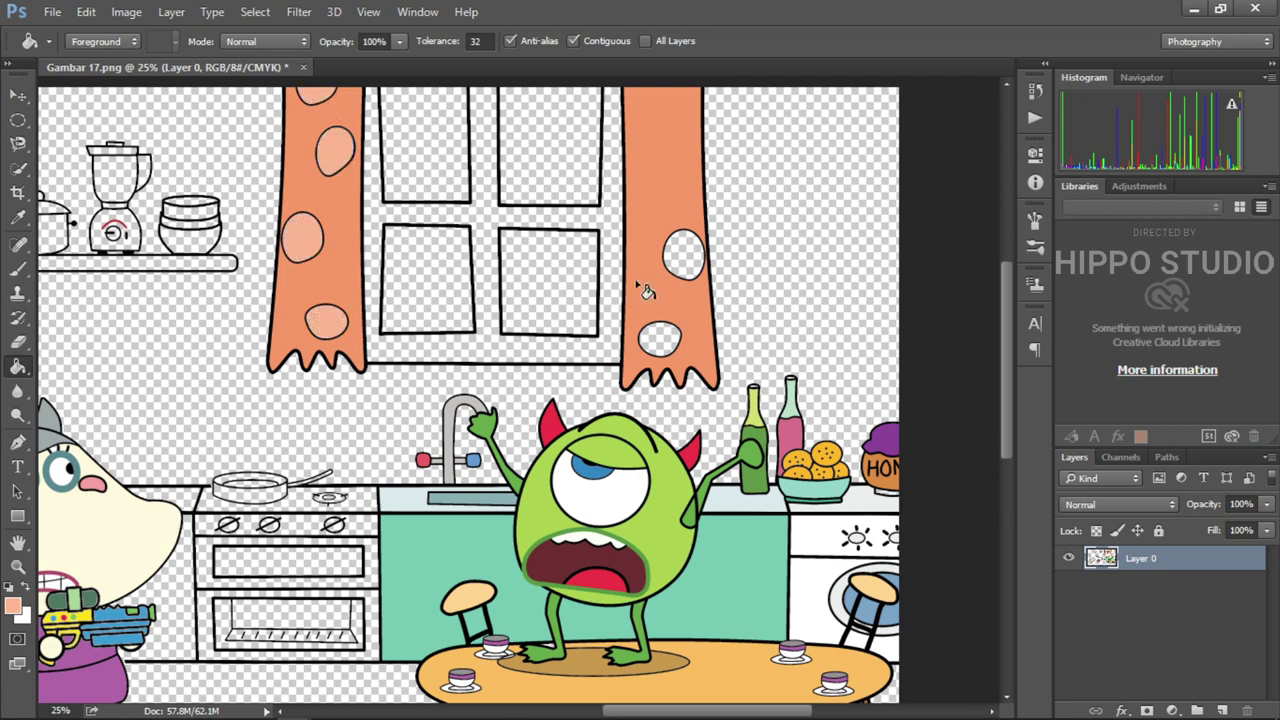
click(683, 253)
click(659, 338)
Fill the window frame with white and its panes with light blue.
alt+click(547, 259)
click(487, 270)
alt+click(860, 600)
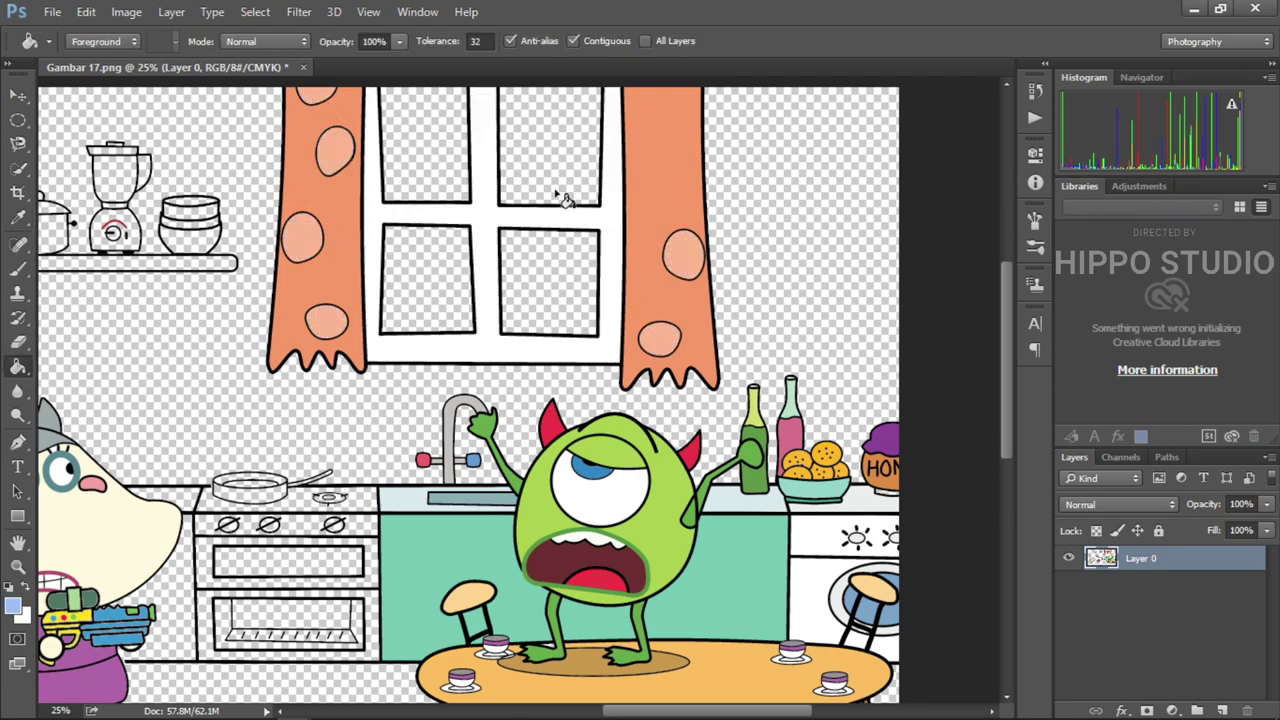
click(548, 280)
click(443, 271)
click(425, 150)
Colour the frying pan pale gray with pale yellow contents and a darker gray inner rim, and fill the stove top with pale bluish gray.
key(space)
drag(500, 313, 692, 250)
alt+click(650, 436)
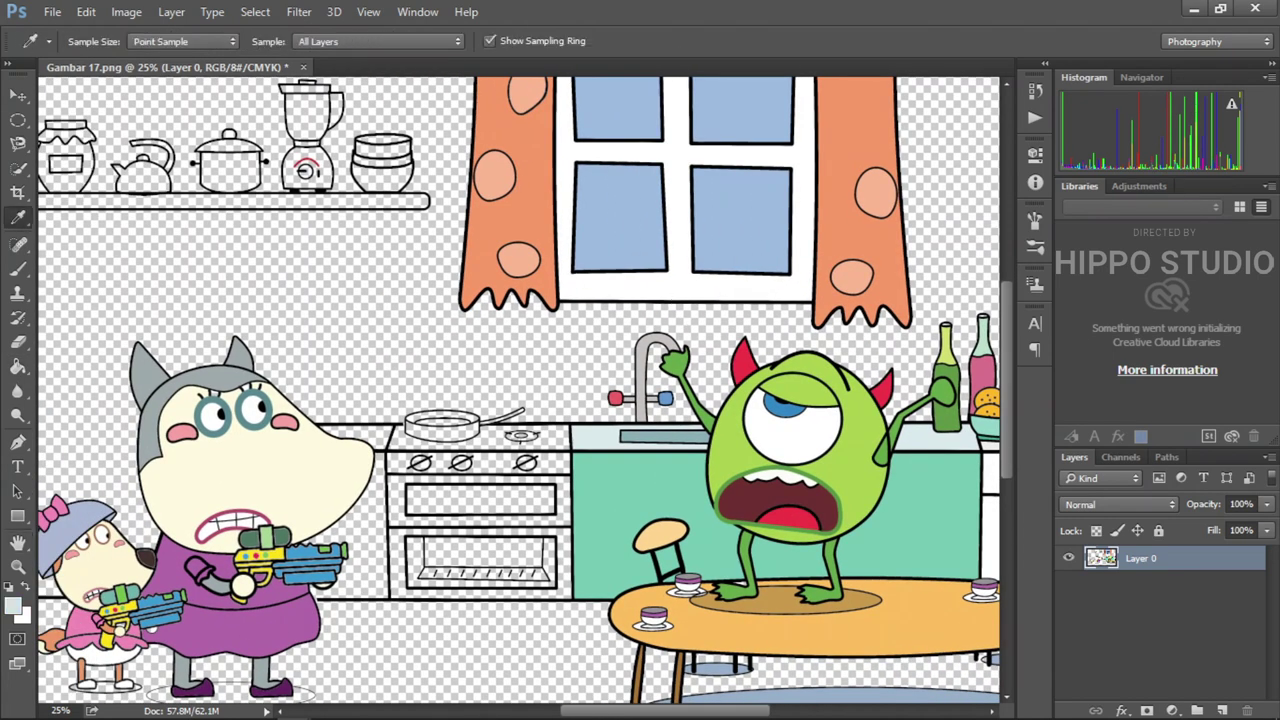
click(440, 428)
click(445, 425)
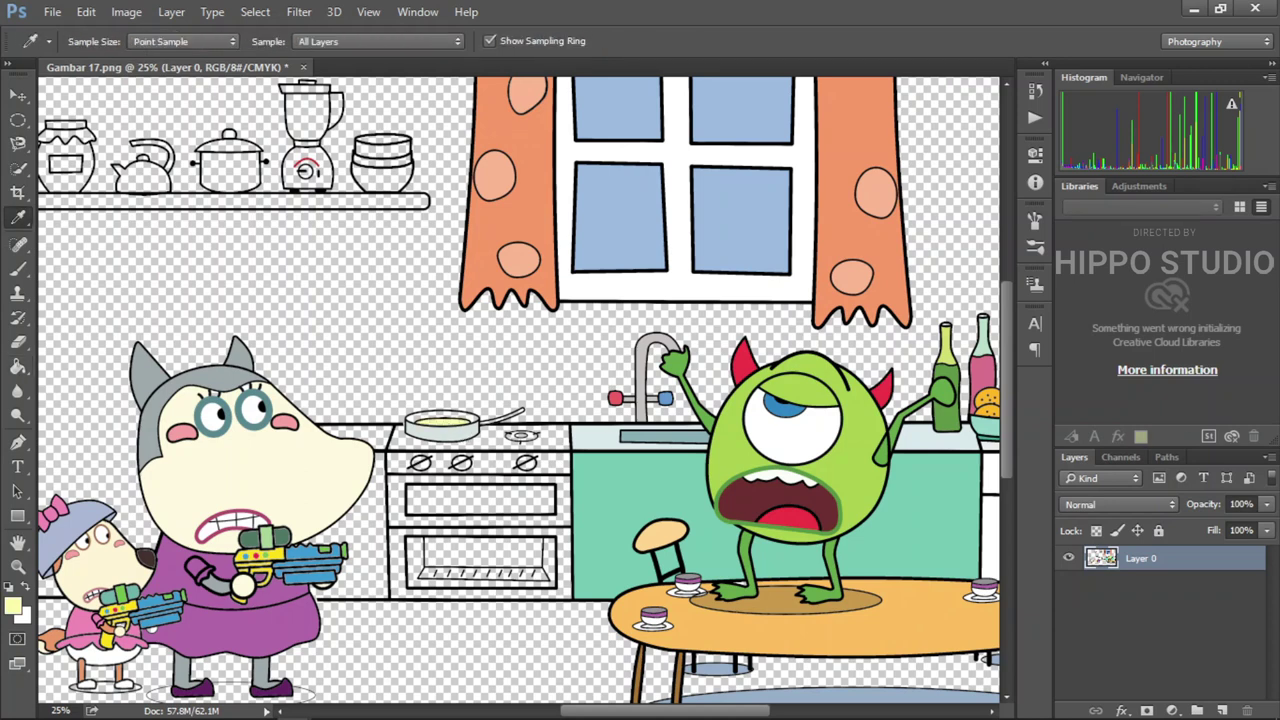
alt+click(529, 442)
click(535, 444)
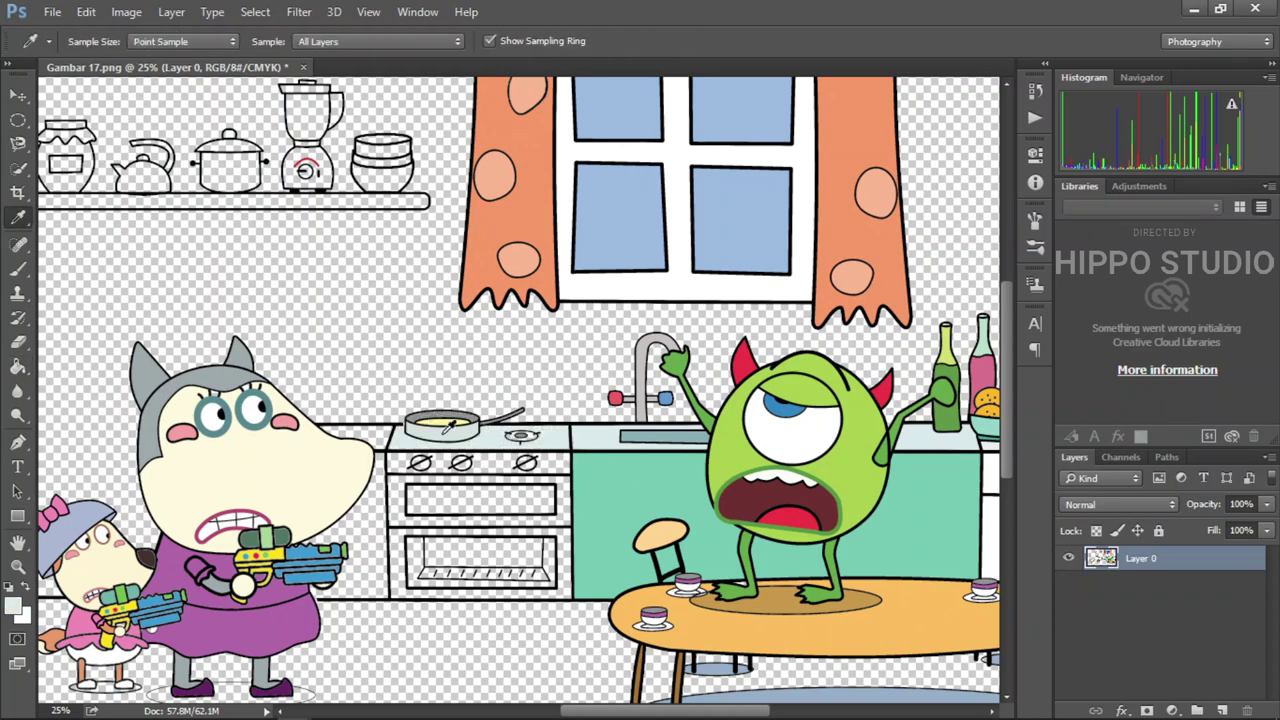
Fill the stove's knobs with light blue and its front panels with white.
alt+click(516, 440)
click(527, 464)
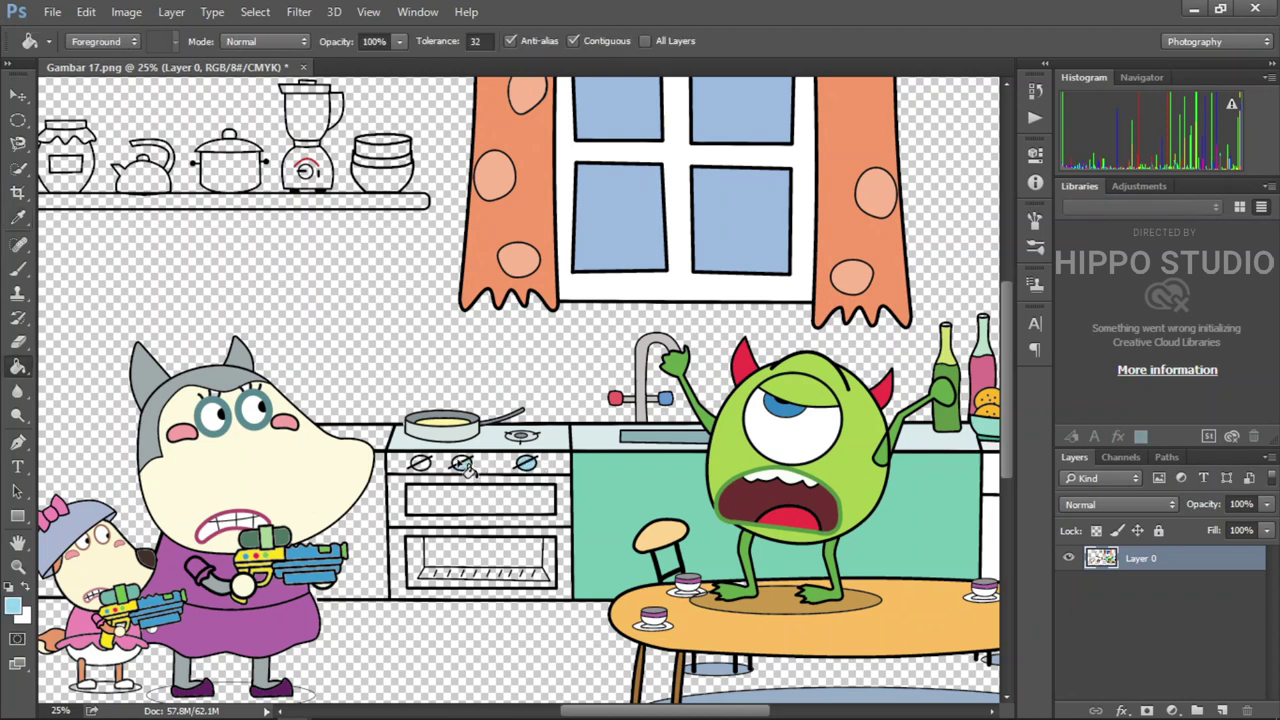
click(421, 465)
alt+click(568, 480)
click(568, 480)
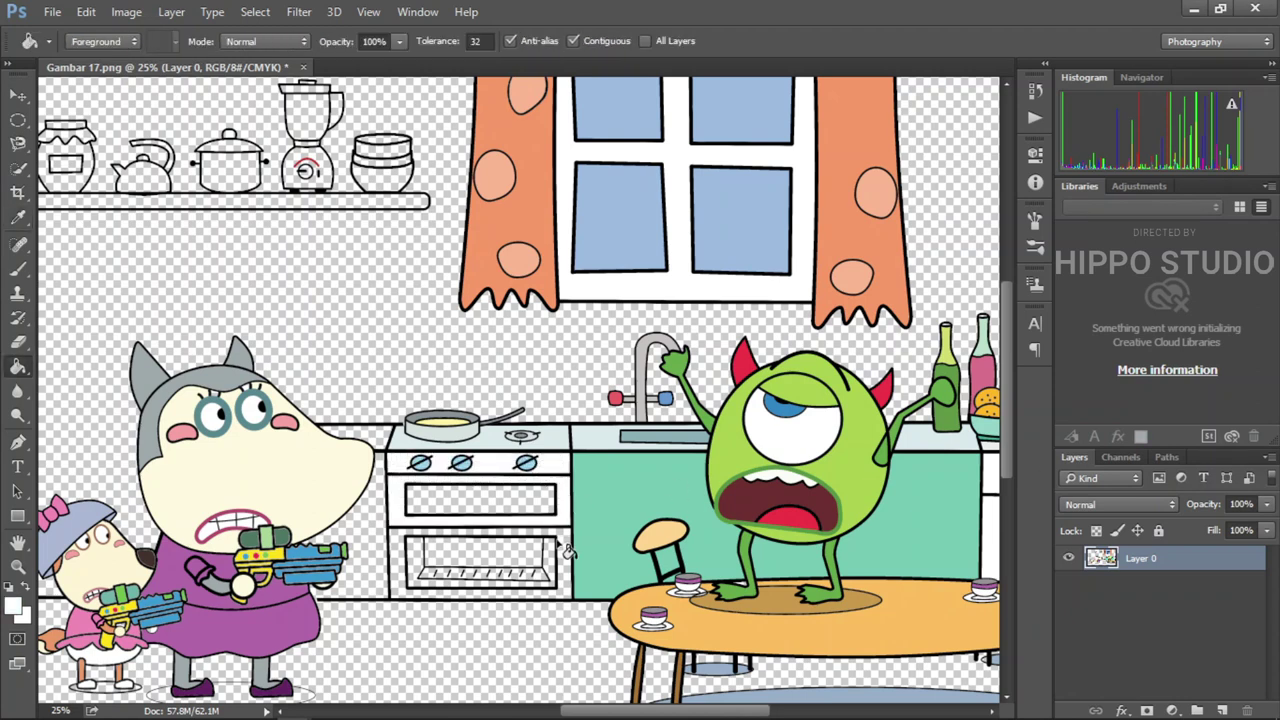
click(565, 560)
Fill the upper oven window with pale grayish green and the lower oven's interior with grayish teal.
click(514, 506)
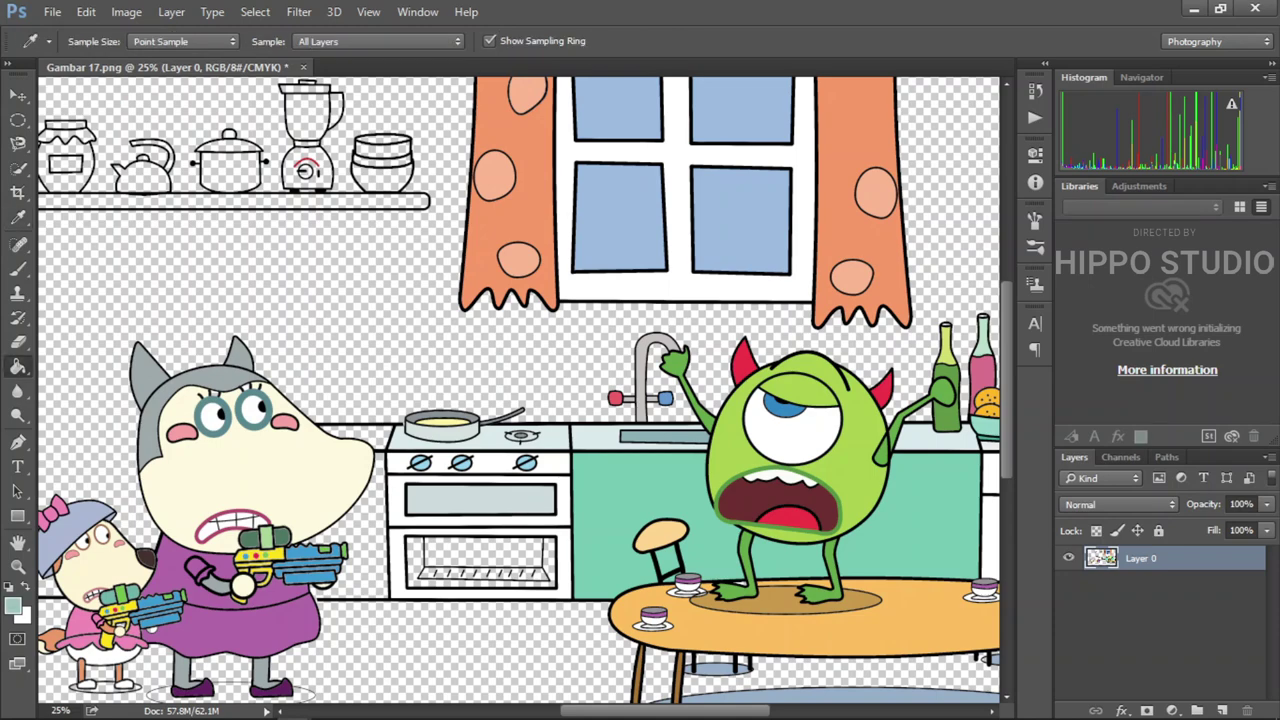
click(422, 567)
click(424, 576)
Fill the floor and the counter area beside the stove with pale blue, and the kitchen's back wall with pale yellow.
alt+click(849, 571)
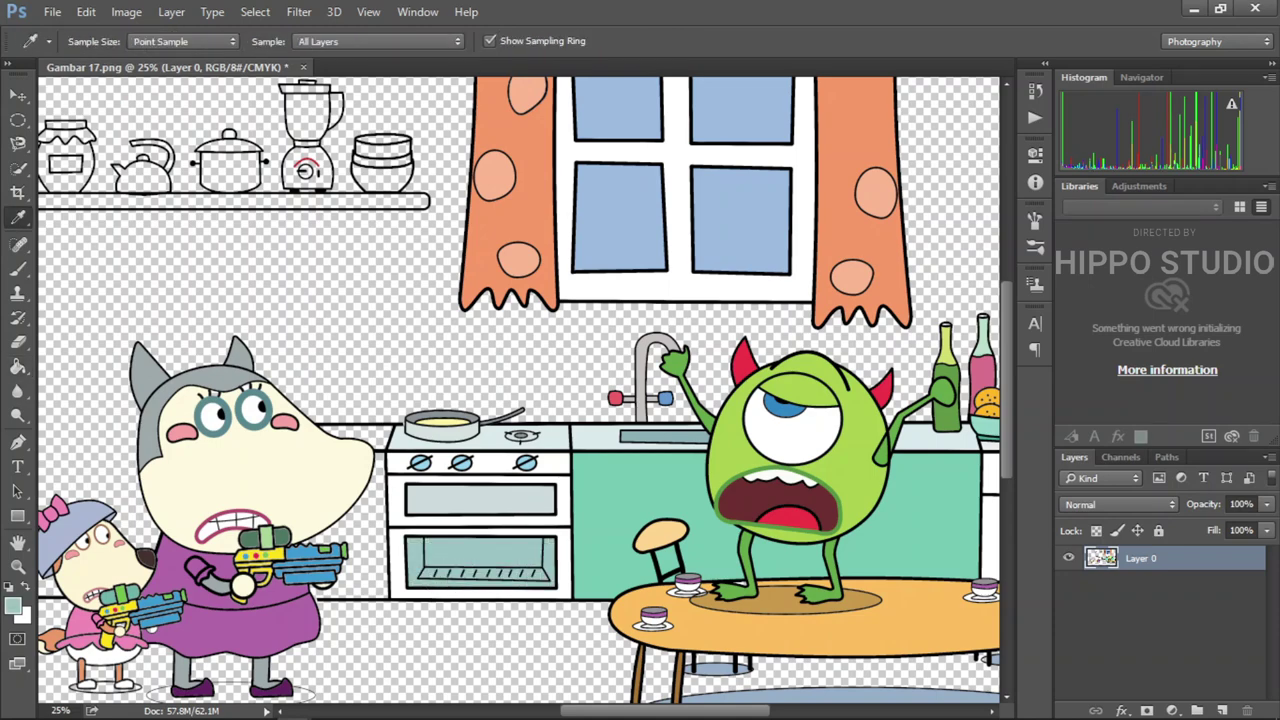
click(372, 533)
key(space)
drag(461, 586, 519, 482)
click(453, 540)
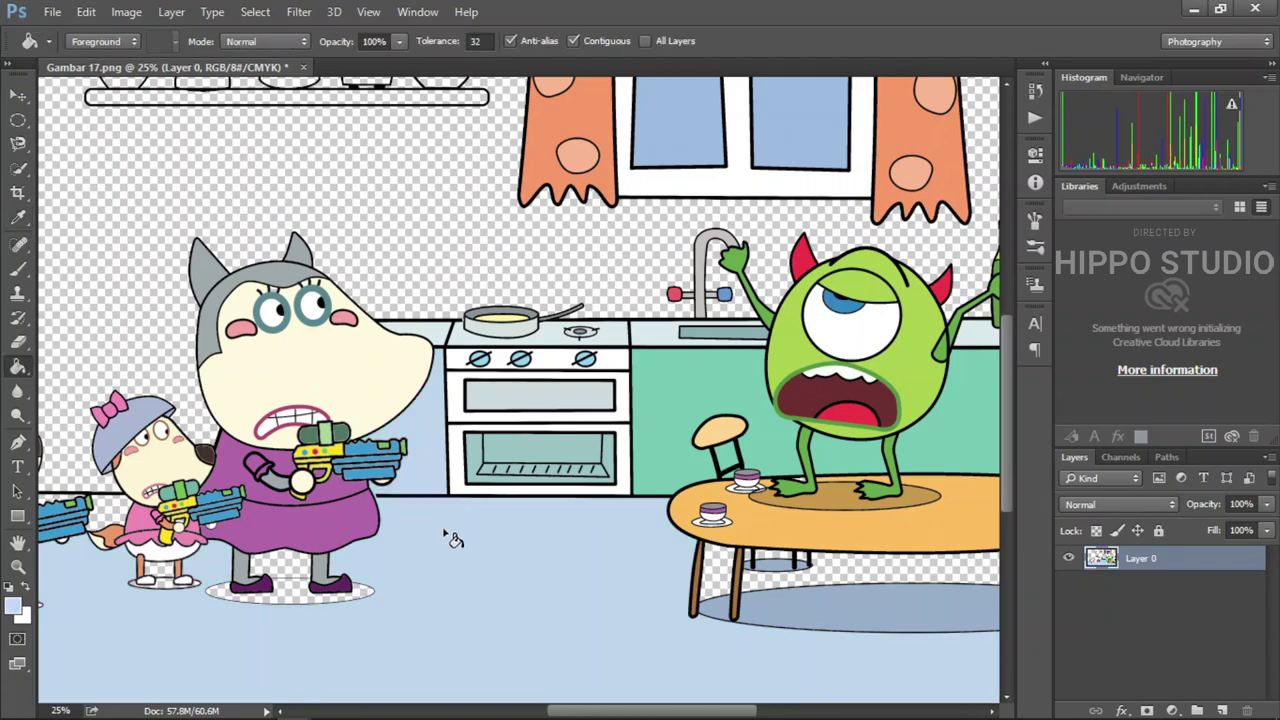
alt+click(500, 319)
click(430, 266)
Fill the two lower stacked bowls on the shelf with purple and the upper ones with light teal.
key(space)
drag(430, 266, 469, 513)
alt+click(420, 680)
click(500, 250)
click(500, 232)
alt+click(760, 600)
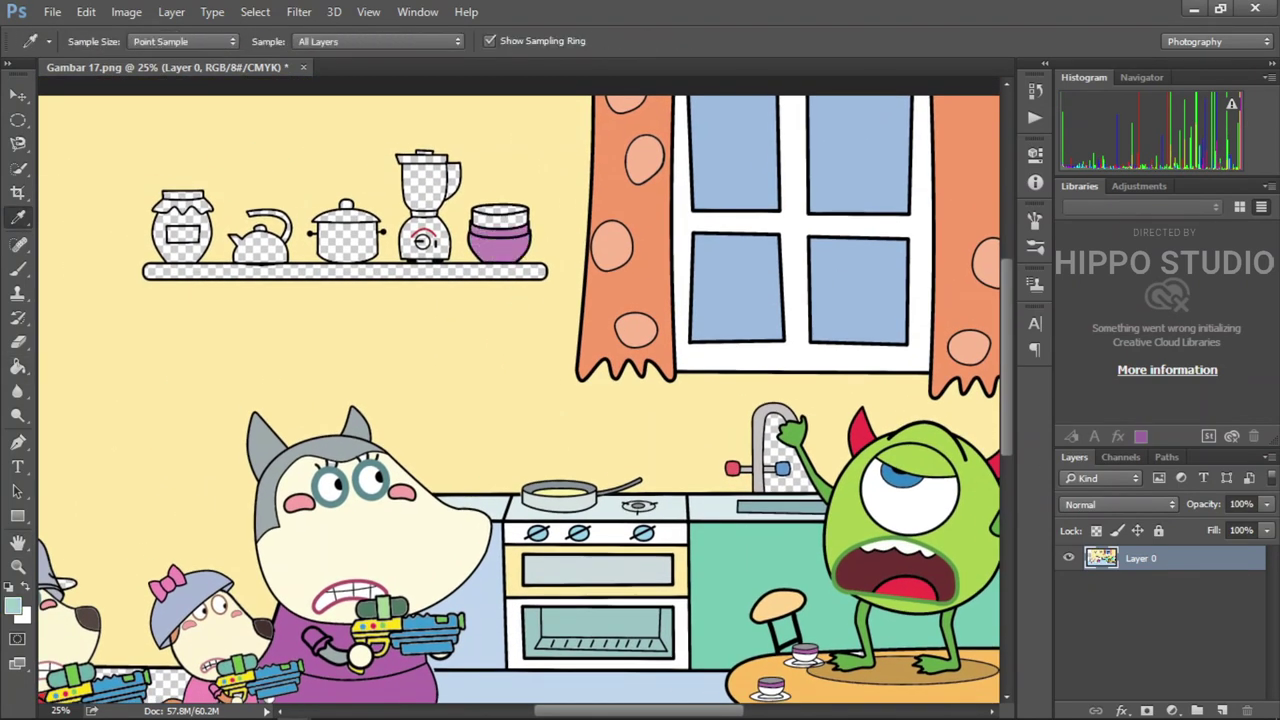
click(500, 215)
Colour the blender on the shelf with an orange jug, a yellow lid and a white base.
alt+click(660, 220)
click(425, 180)
alt+click(457, 188)
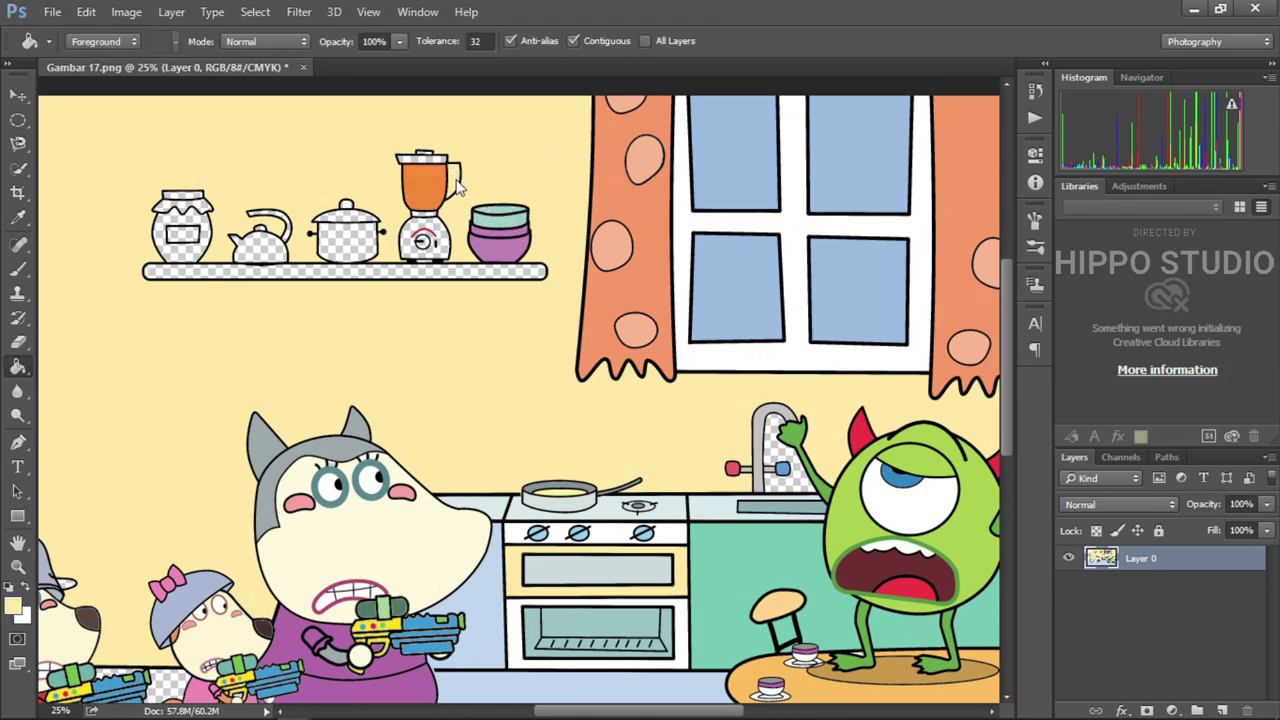
alt+click(333, 157)
click(437, 163)
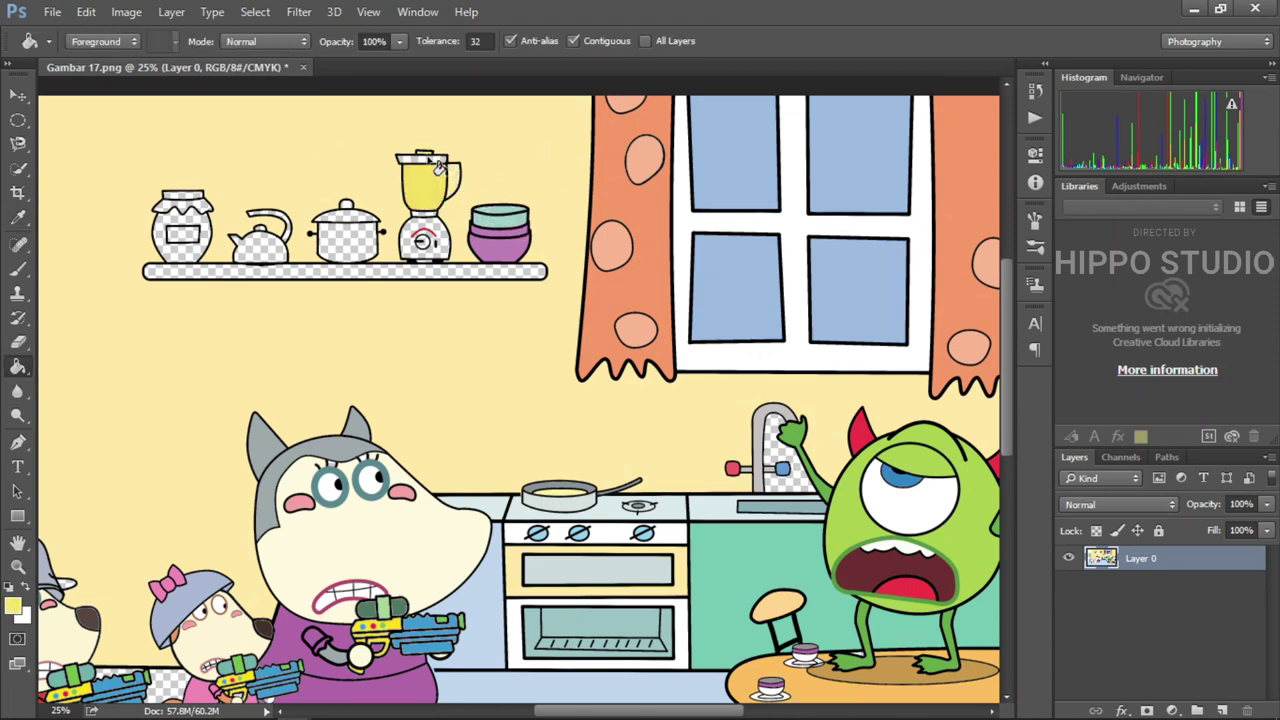
alt+click(520, 189)
click(443, 242)
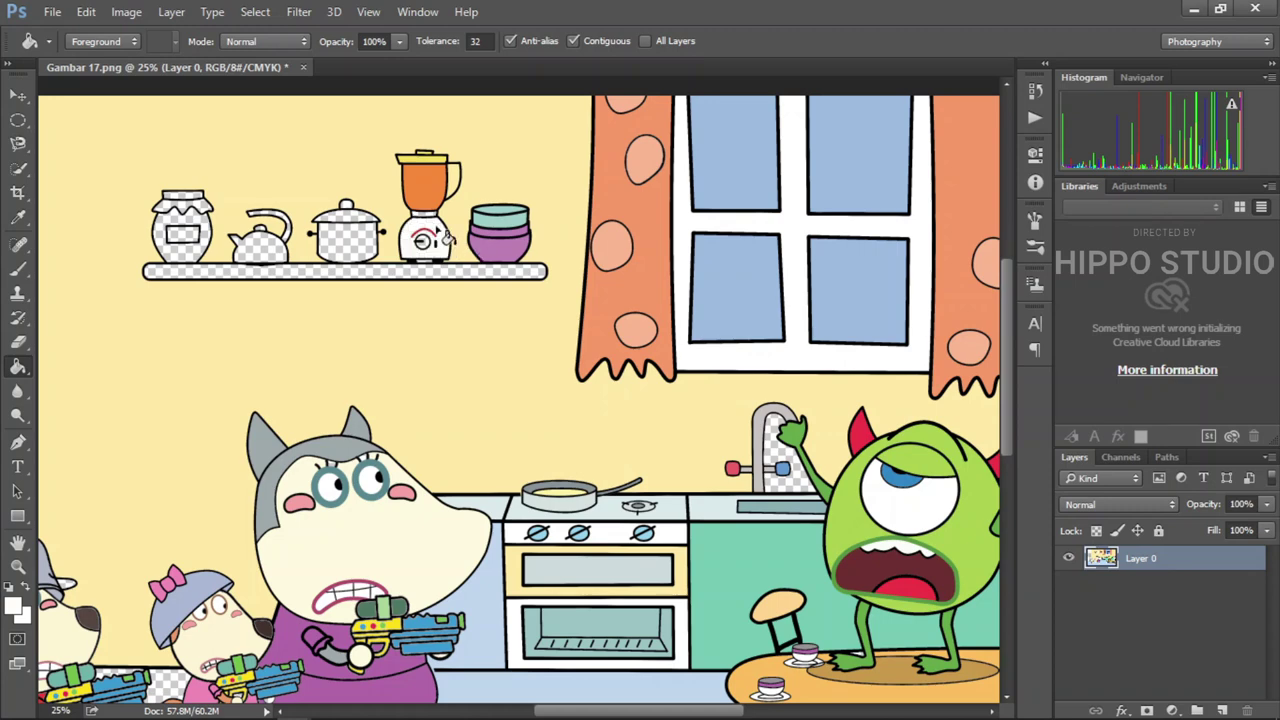
Fill the cooking pot with pale cyan, its lid with light blue and the kettle with muted red.
alt+click(500, 215)
click(346, 245)
alt+click(500, 215)
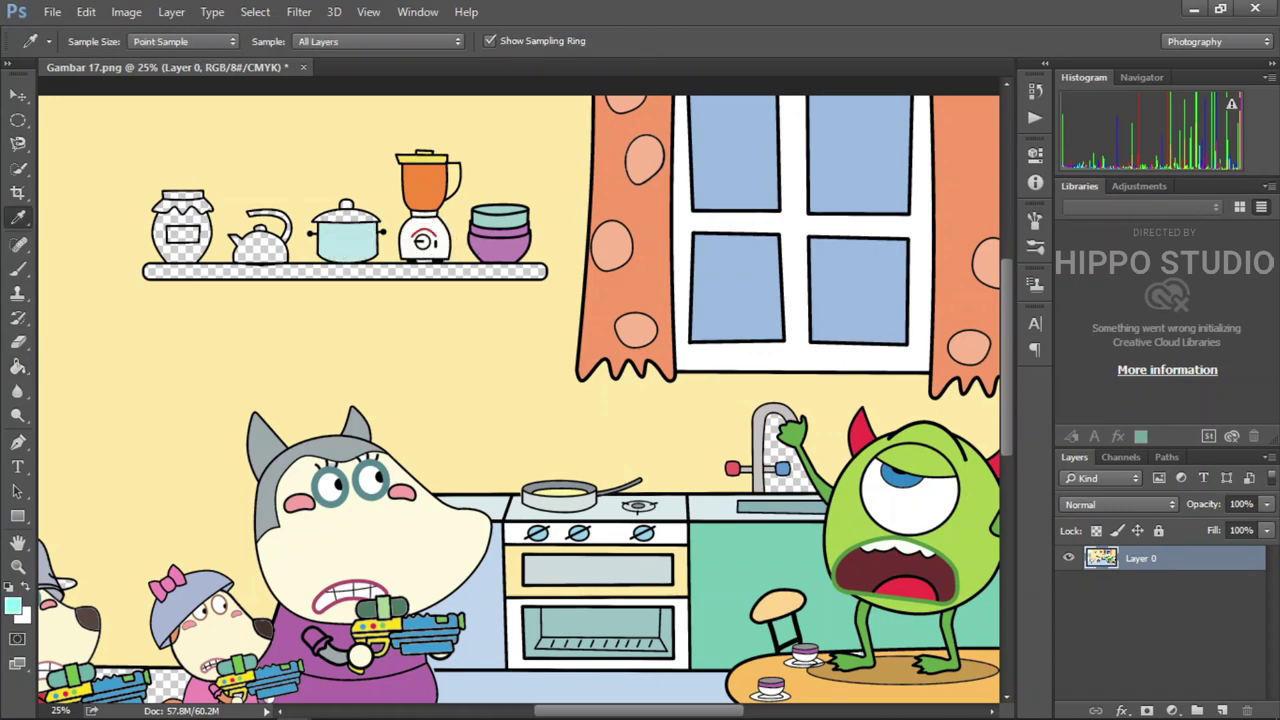
click(346, 215)
alt+click(425, 241)
click(258, 248)
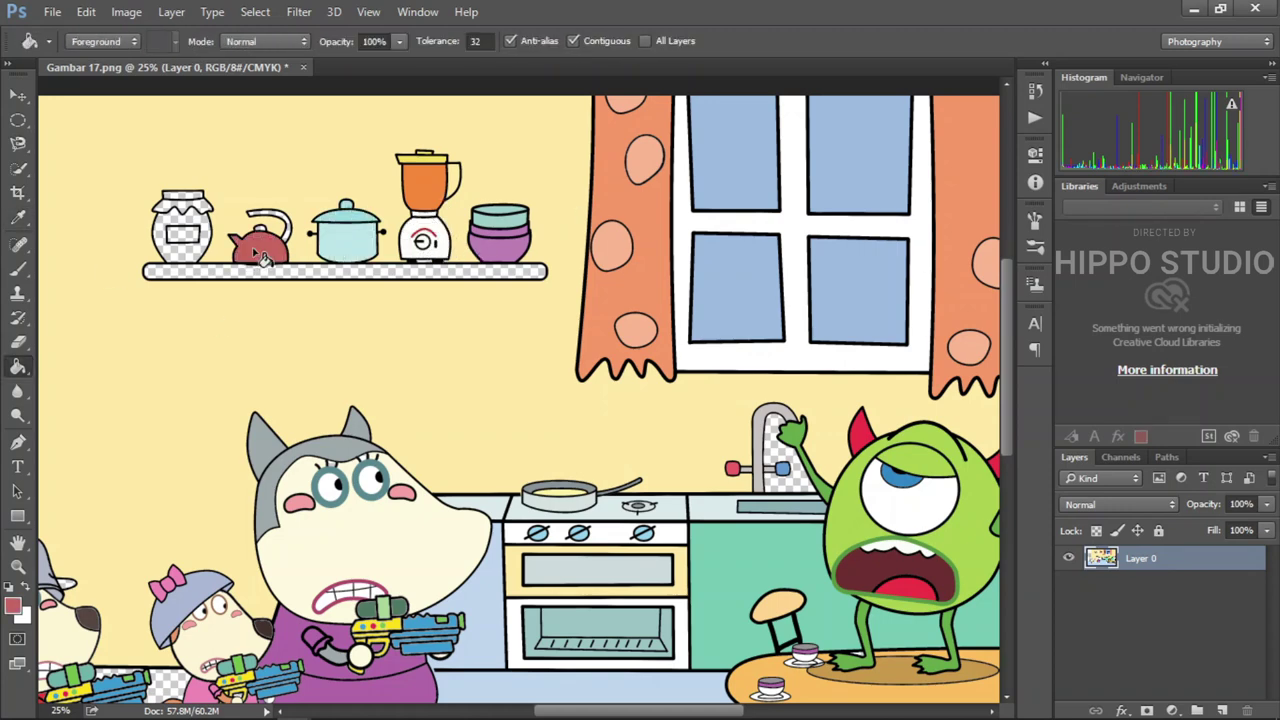
Colour the jar brown with an orange cover and a white label, and fill the shelf board with very pale gray.
alt+click(367, 238)
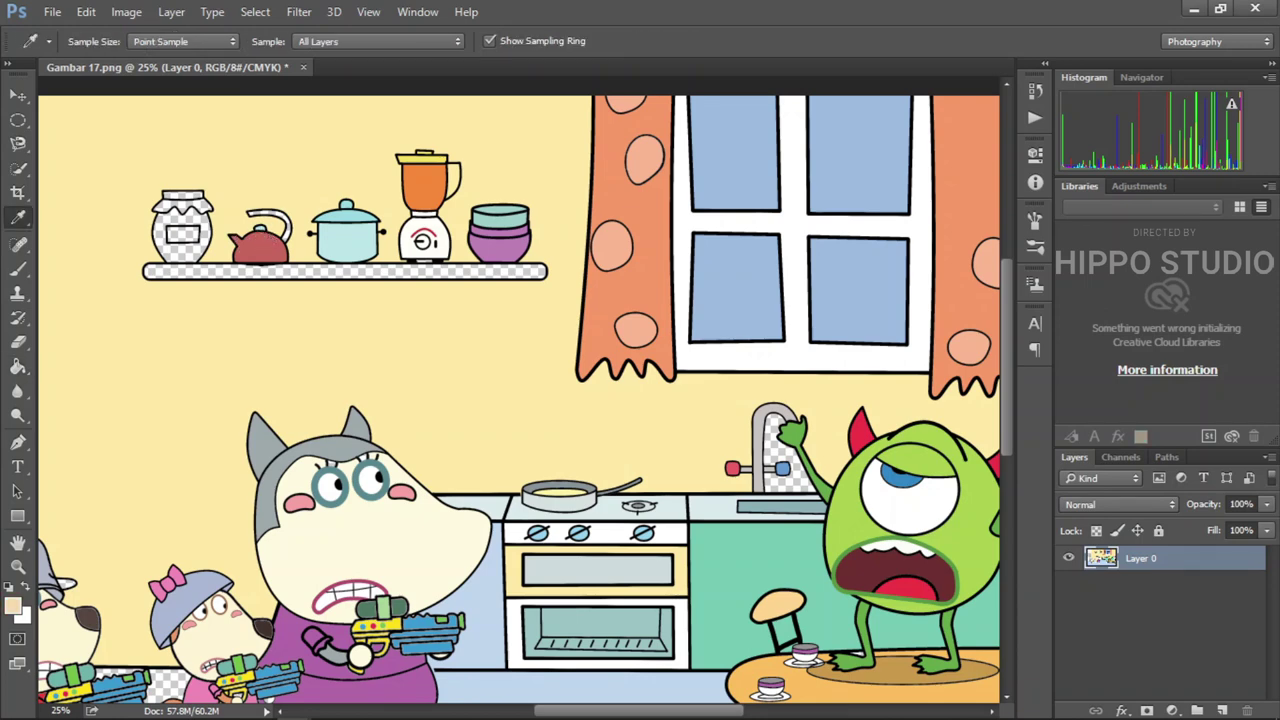
click(213, 233)
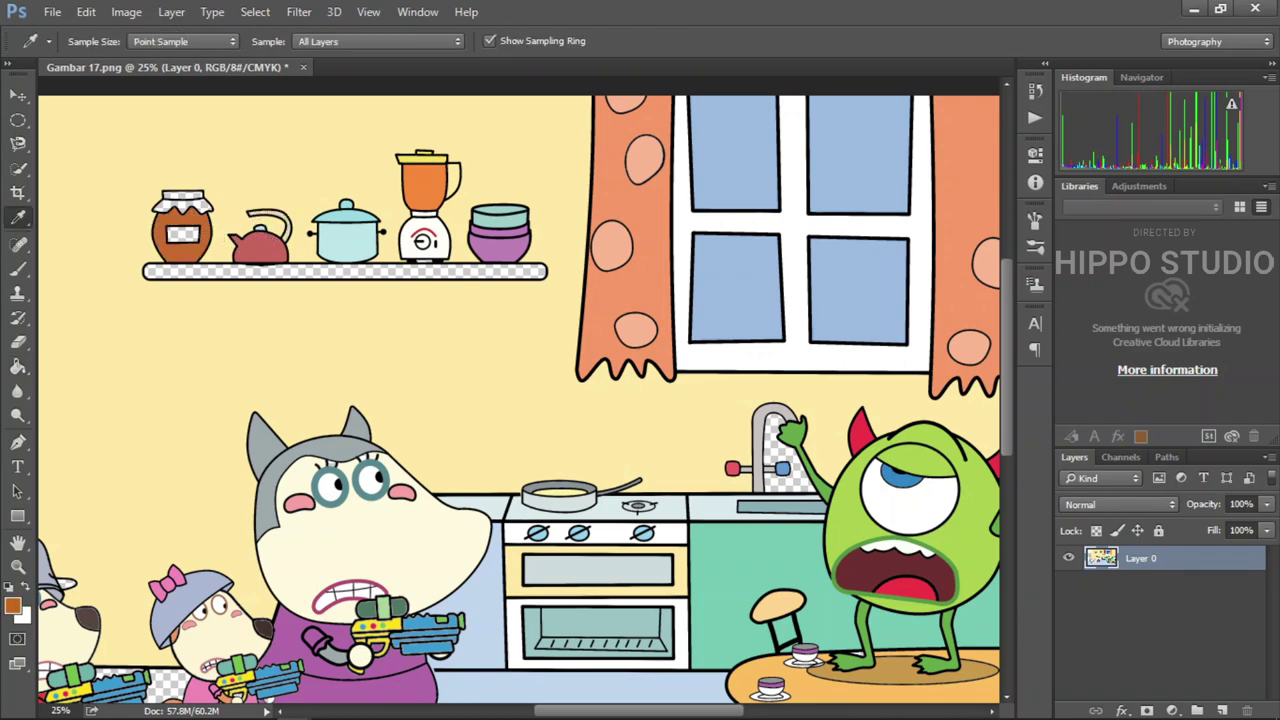
alt+click(175, 215)
click(182, 200)
click(184, 238)
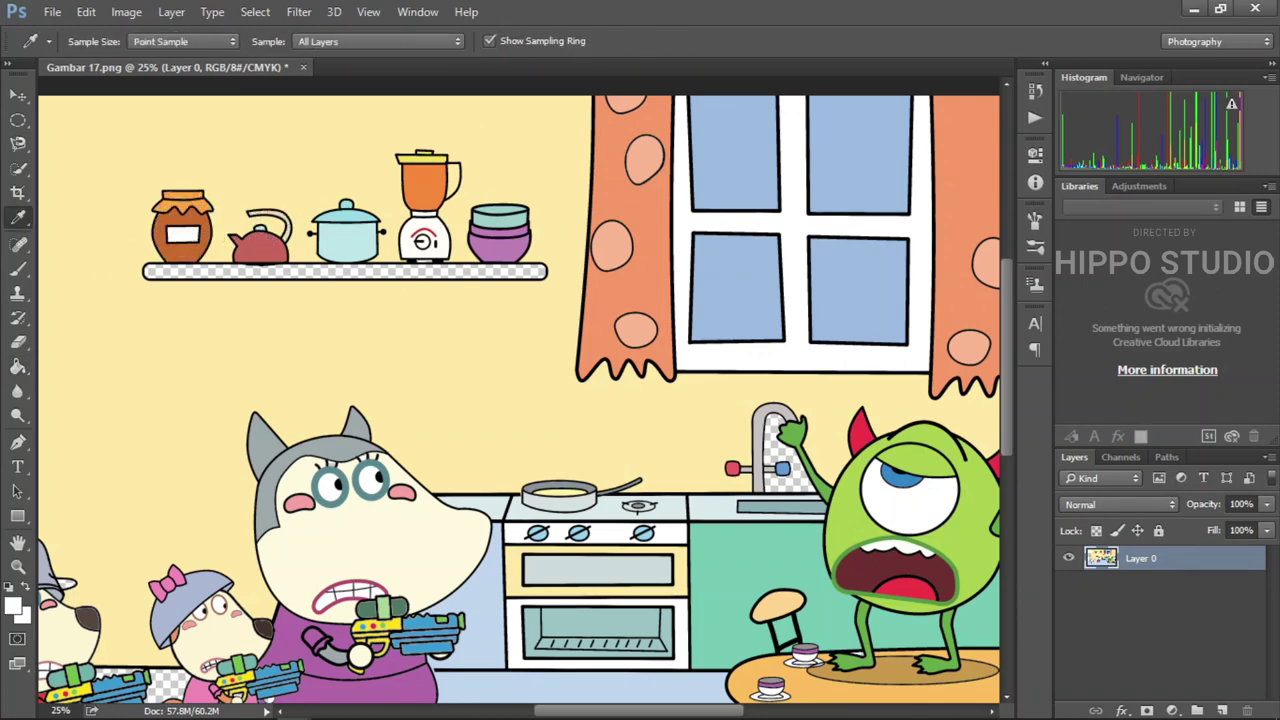
click(274, 272)
Fill the remaining floor gaps between the table and stool legs with the floor's pale blue.
scroll(274, 272, down, 1)
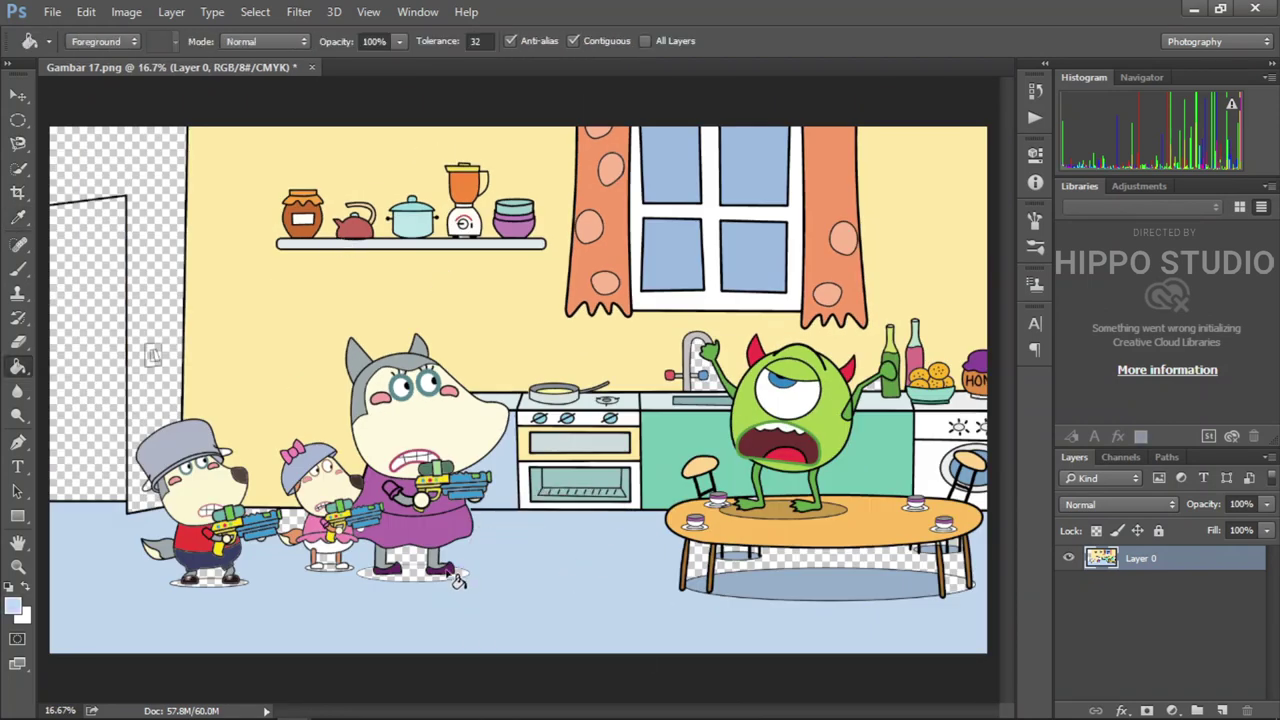
click(748, 562)
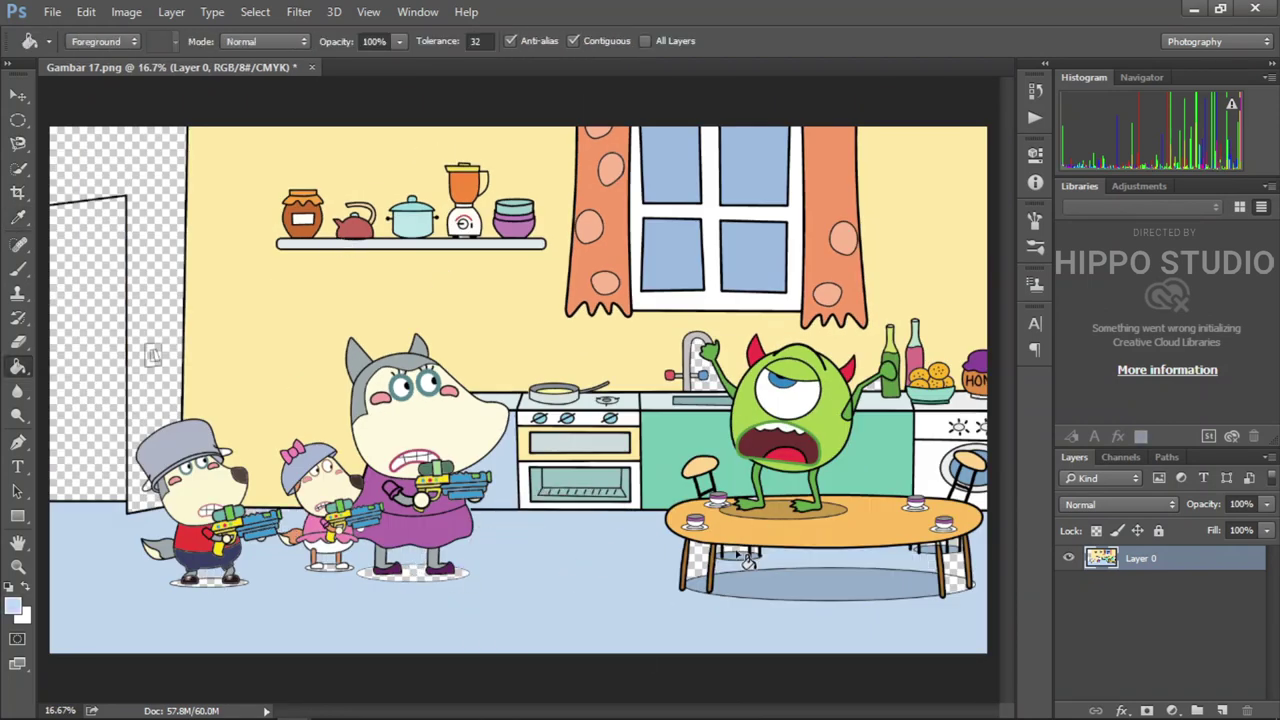
click(957, 558)
click(700, 570)
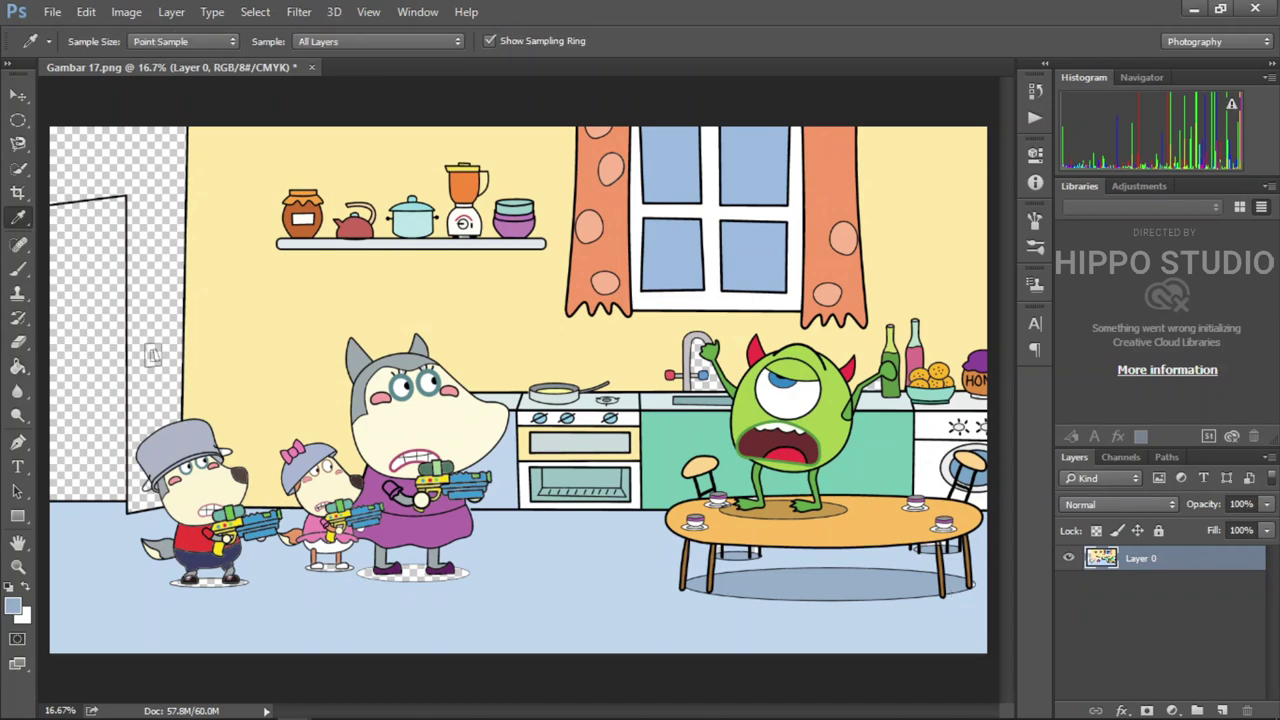
Fill the ground shadow beneath the large wolf in the purple dress with grayish blue.
click(386, 586)
scroll(209, 584, up, 1)
drag(214, 664, 250, 626)
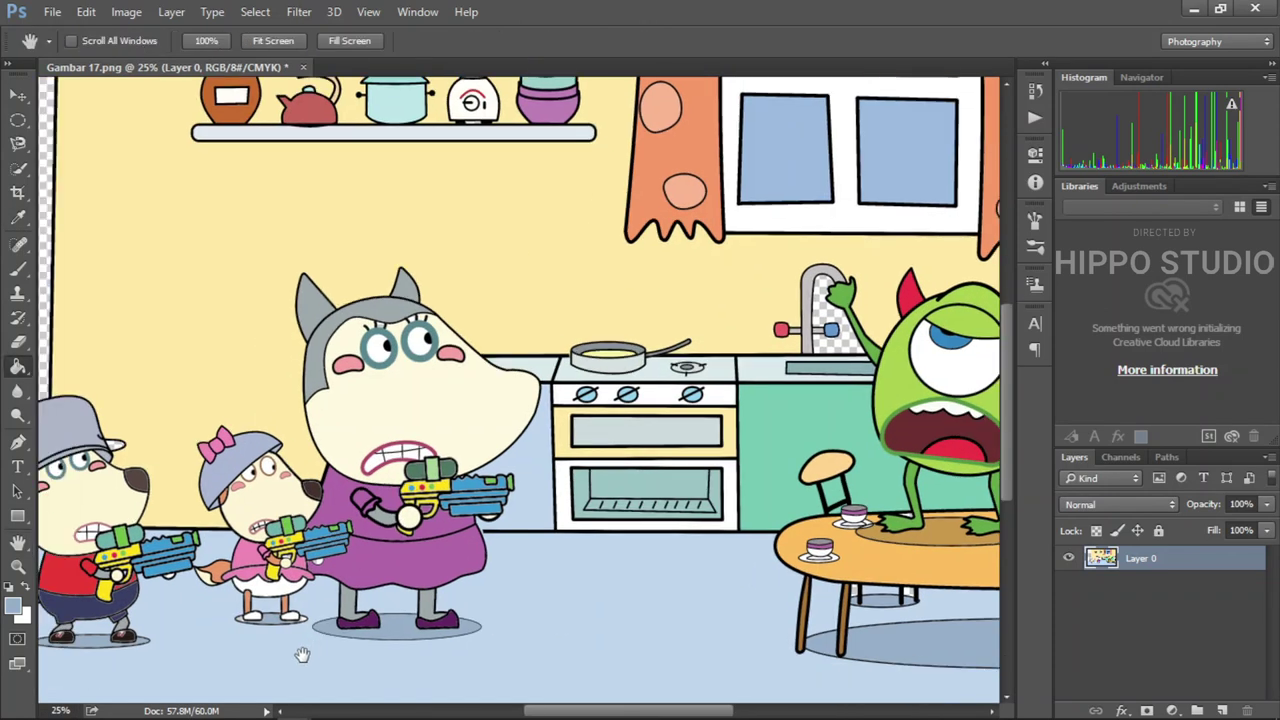
Fill the side wall around the doorway with pale cream and the door with teal green.
scroll(252, 628, down, 1)
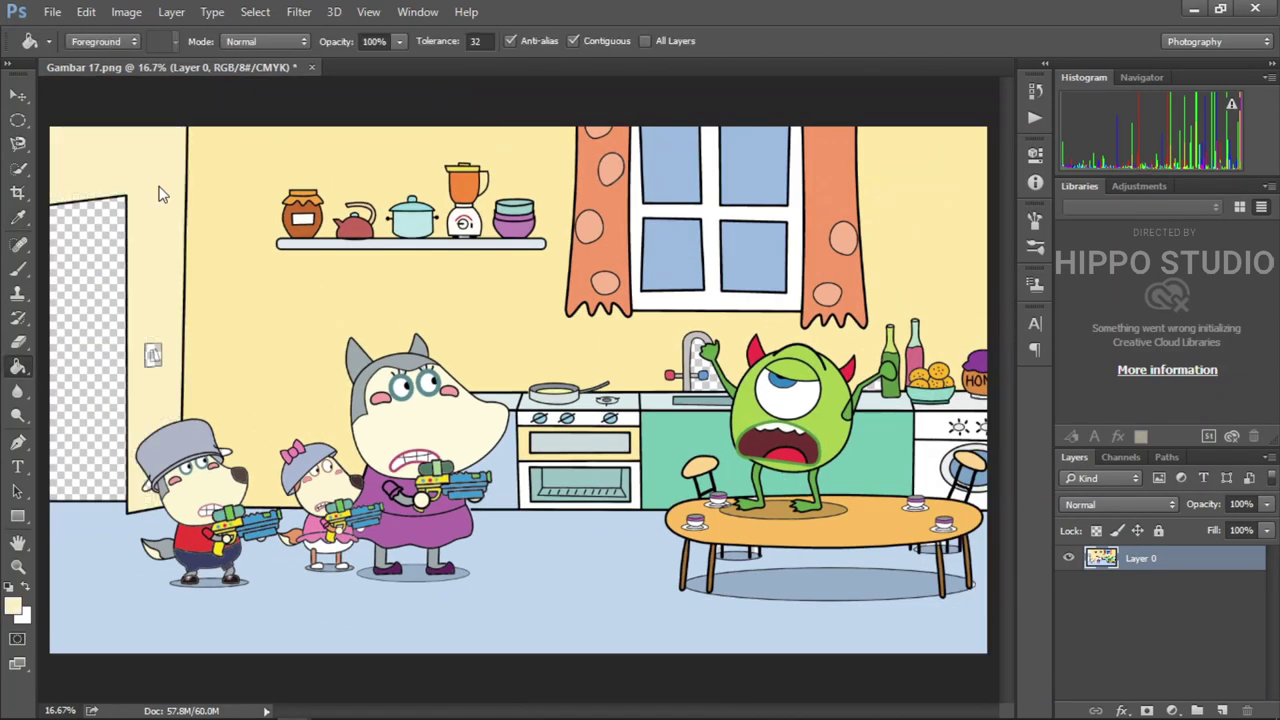
alt+click(680, 450)
click(88, 350)
alt+click(437, 381)
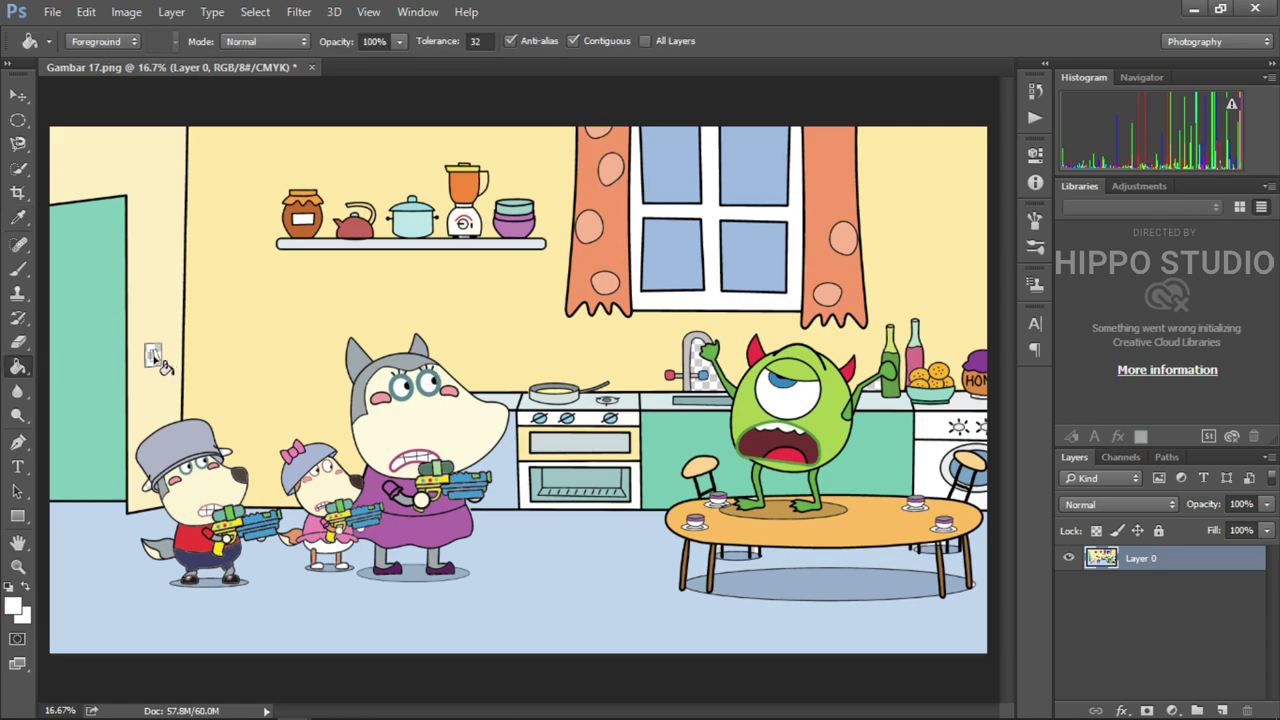